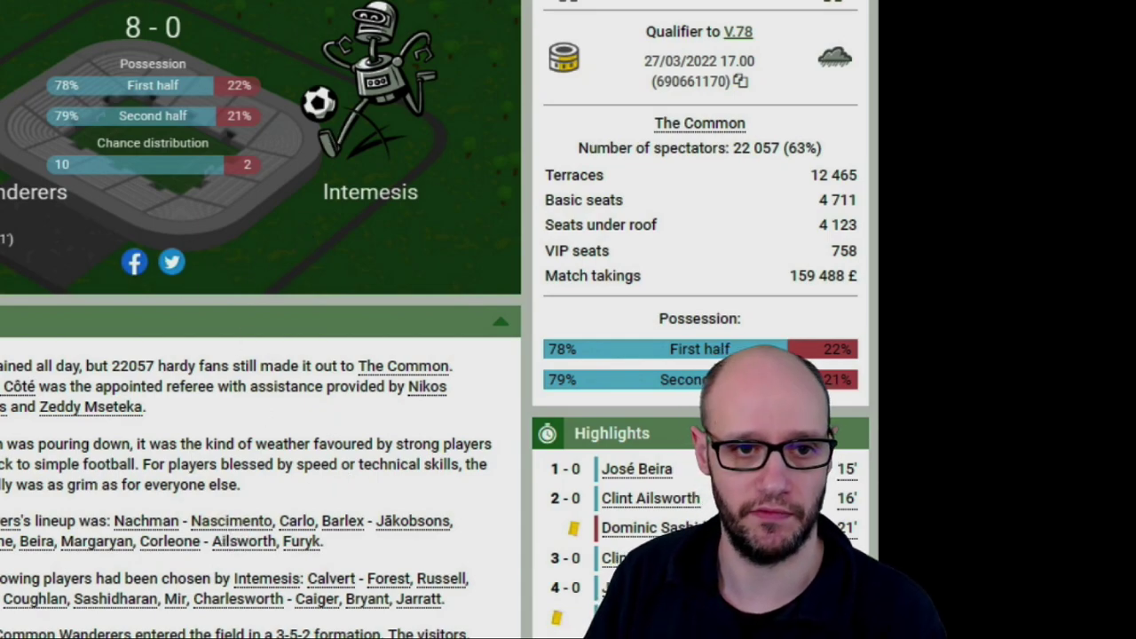
# Return to the Ealing Common Wanderers club overview page and look over its details
pyautogui.hotkey('alt', 'Left')
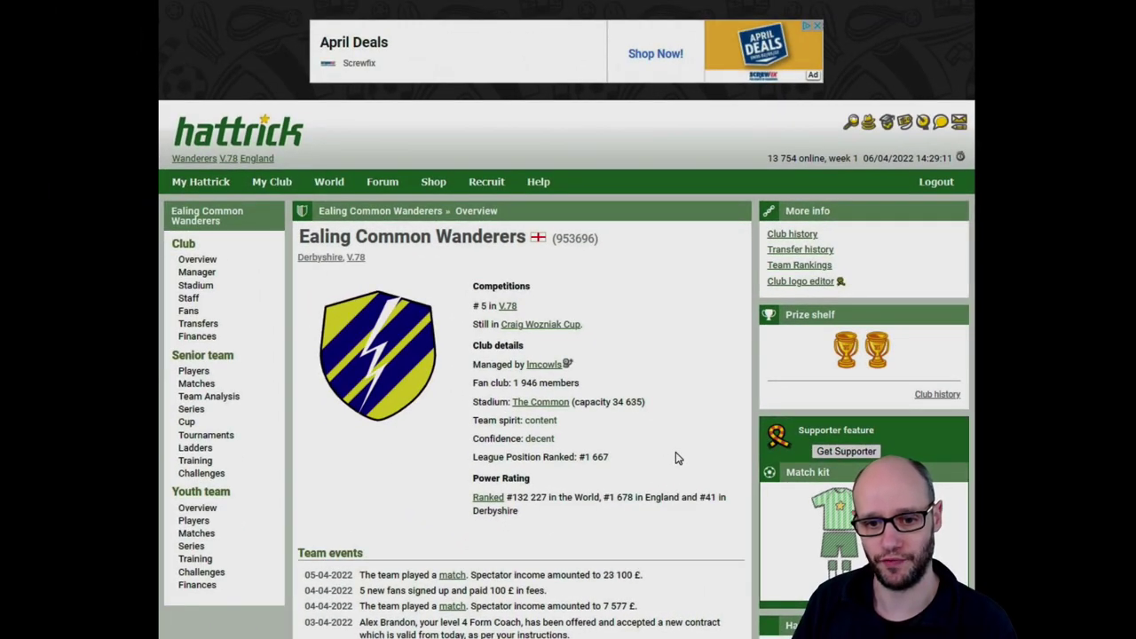
pyautogui.scroll(-1, 546, 444)
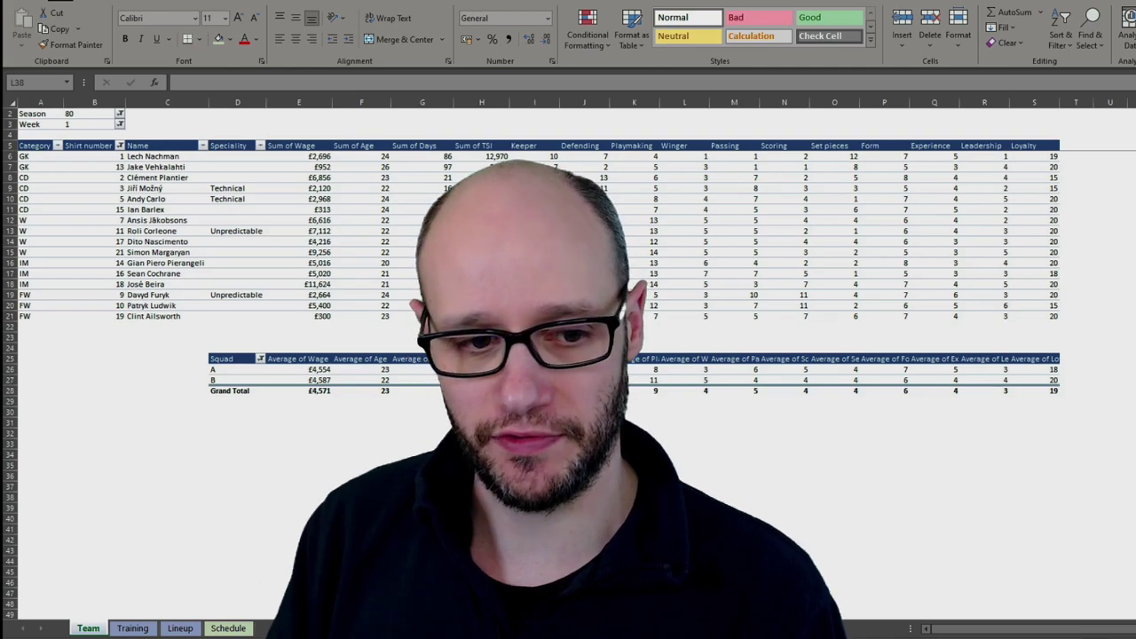
# Switch to the Excel workbook, look over the Schedule sheet and open the Training sheet
pyautogui.click(227, 628)
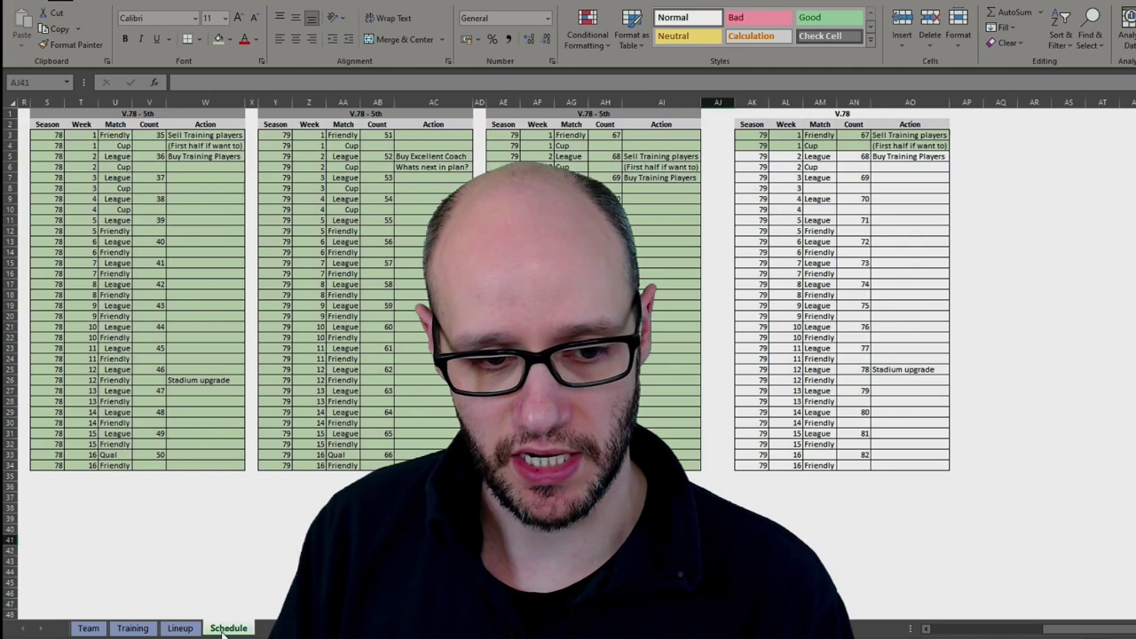
pyautogui.click(133, 628)
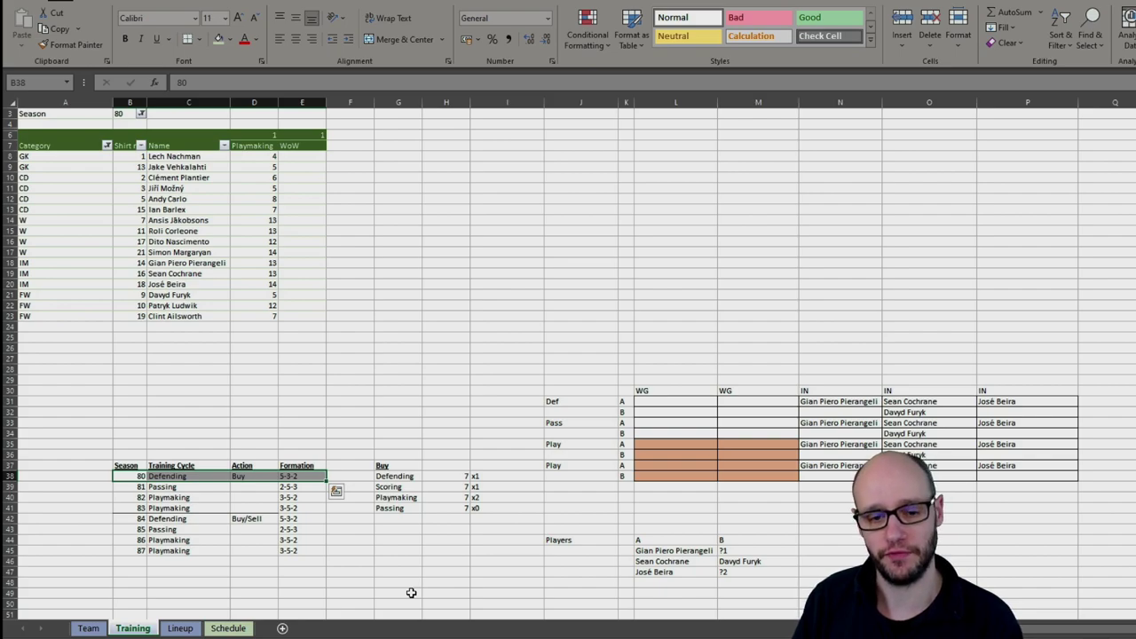
pyautogui.press('Escape')
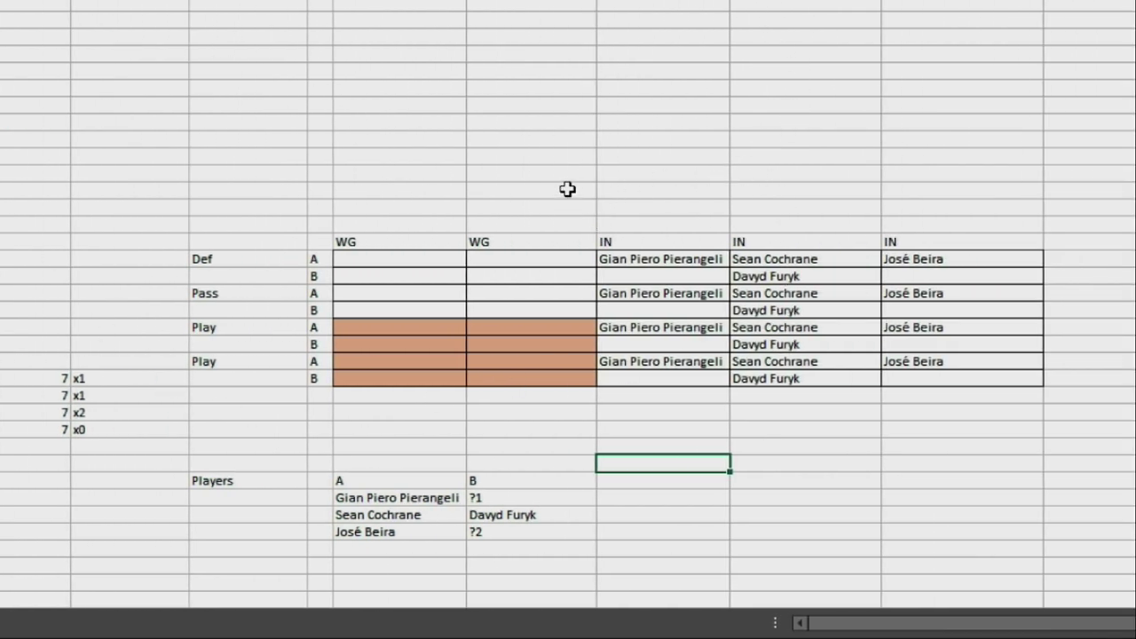
# Copy the three IN players of the Def A row into cells N11:P11 above the training grid
pyautogui.moveTo(697, 268); pyautogui.dragTo(949, 263)
pyautogui.hotkey('ctrl', 'c')
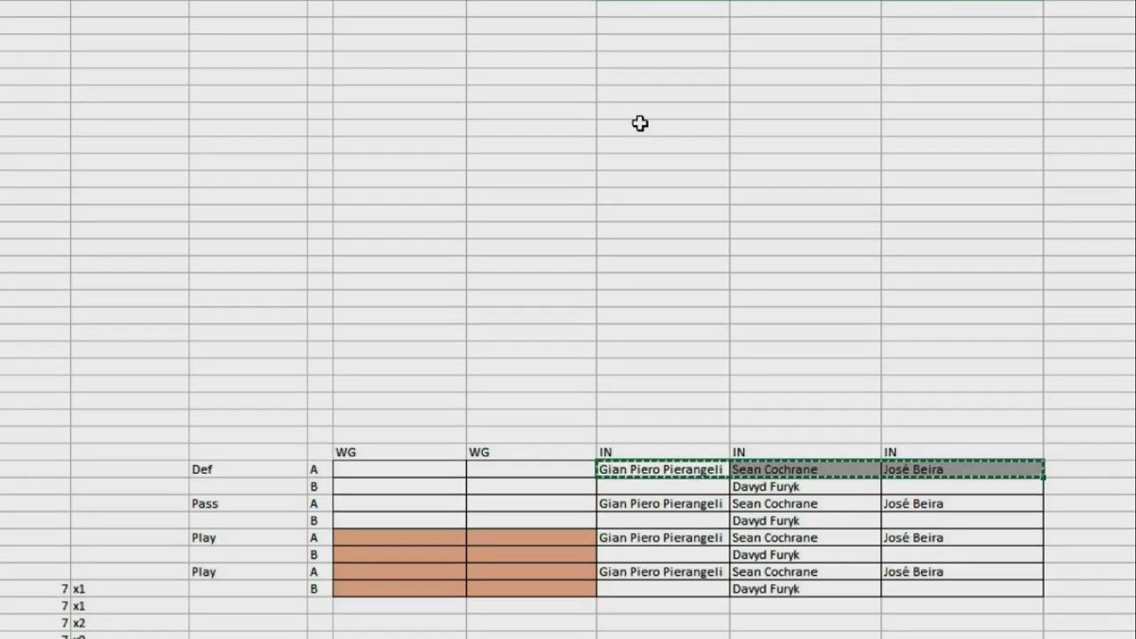
pyautogui.rightClick(640, 123)
pyautogui.click(694, 233)
pyautogui.click(663, 196)
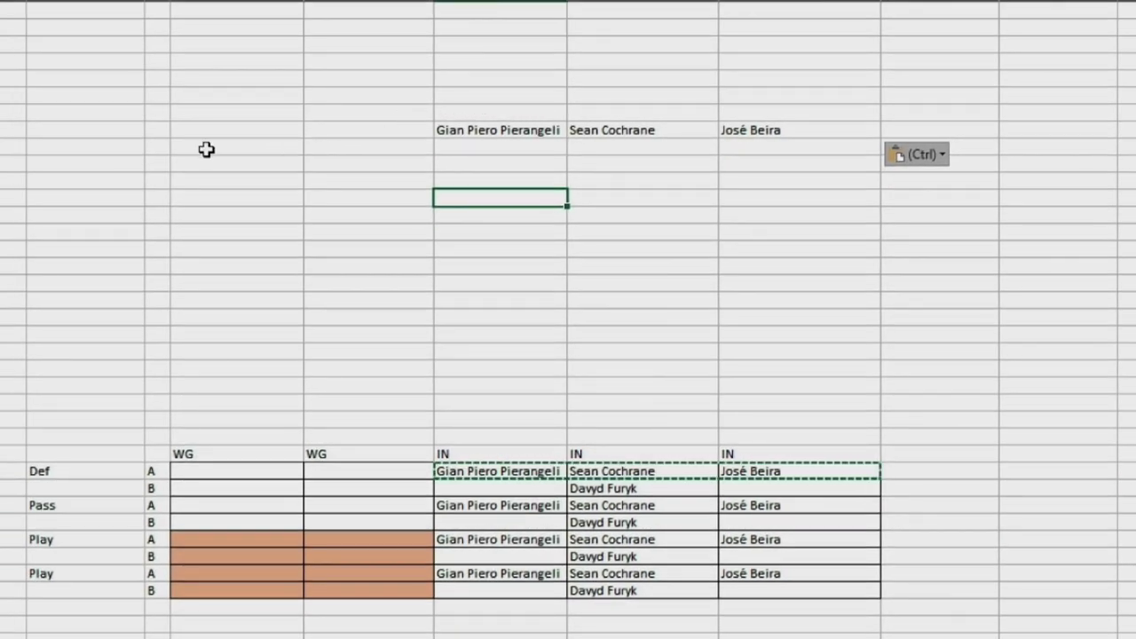
# Label the copied player row with A in K11 and IM in J11
pyautogui.click(164, 129)
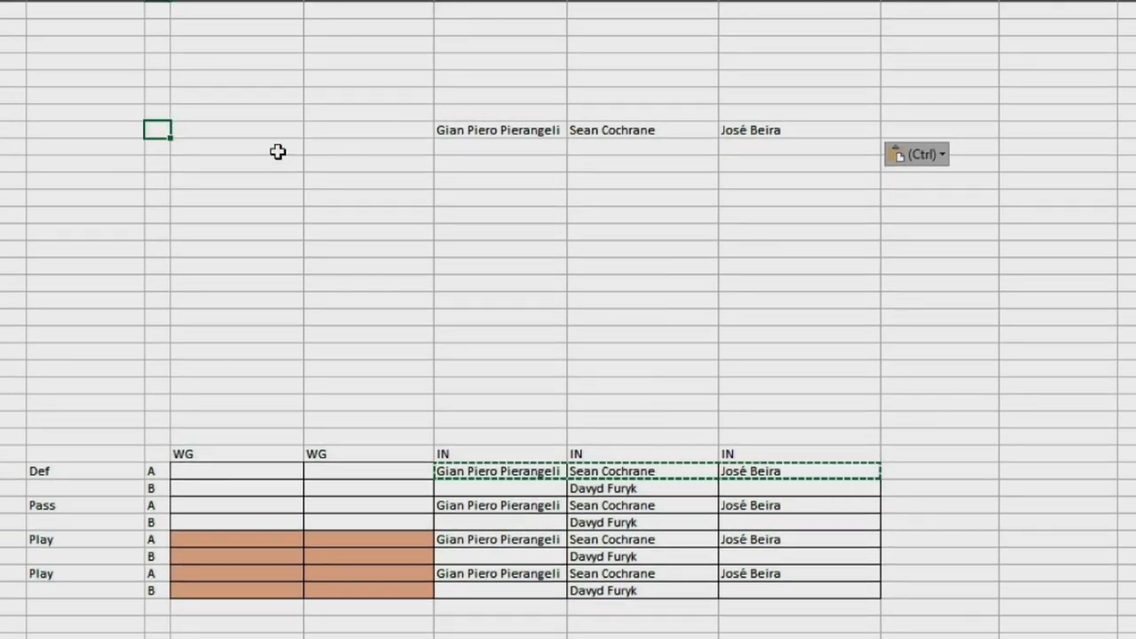
pyautogui.write('A')
pyautogui.press('Left')
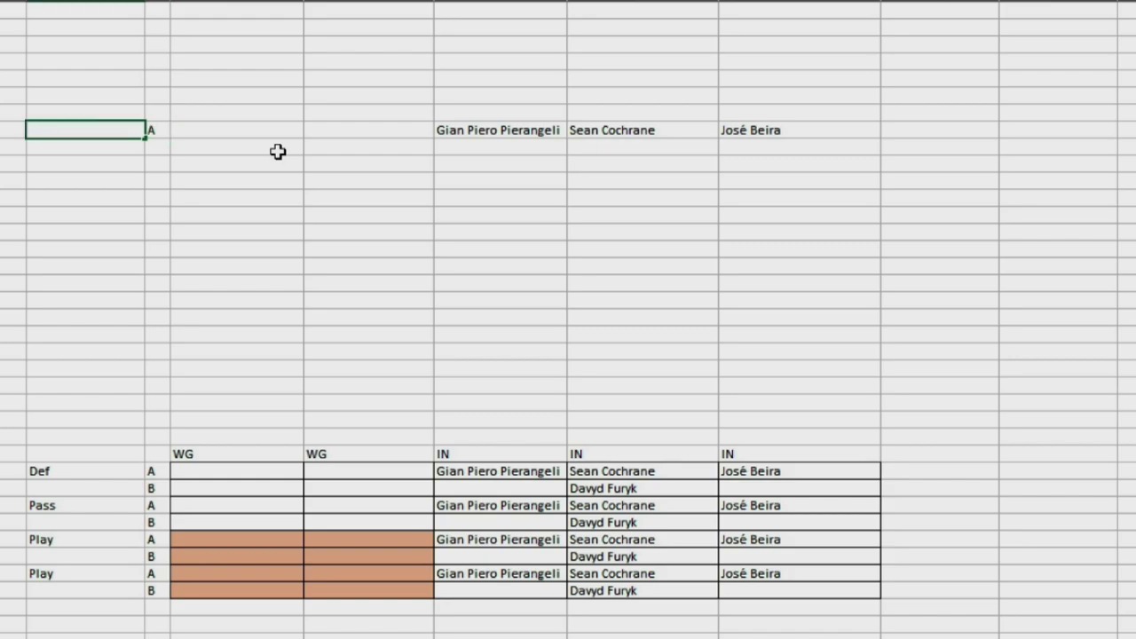
pyautogui.write('IM')
pyautogui.press('Return')
pyautogui.click(479, 231)
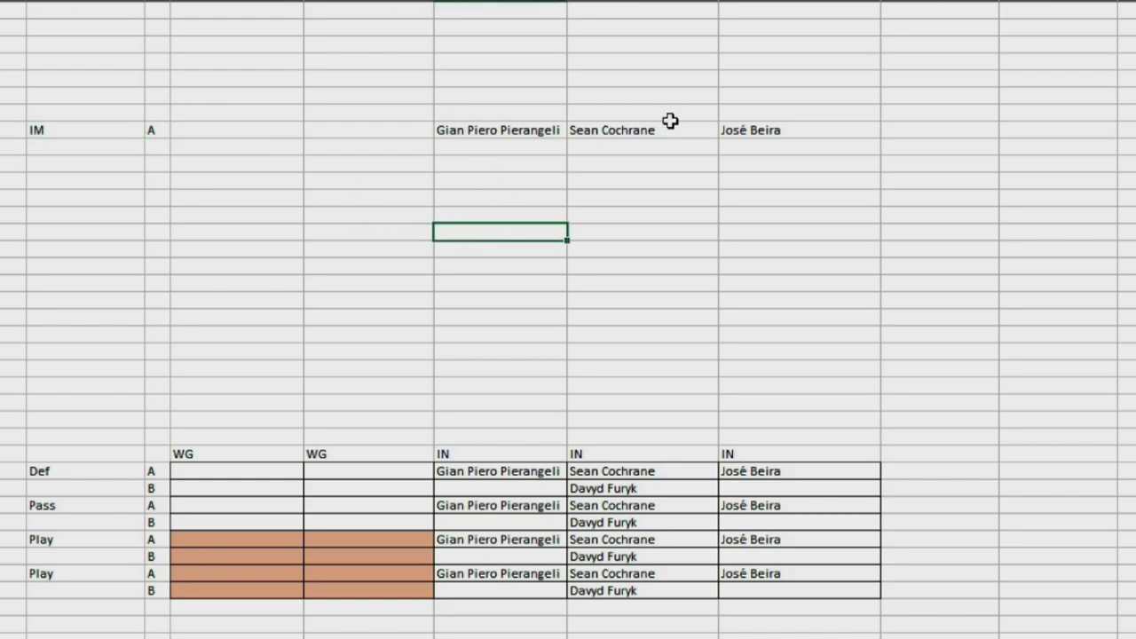
# Copy the three players of the IM row into cells N7:P7, four rows above
pyautogui.moveTo(453, 135); pyautogui.dragTo(750, 131)
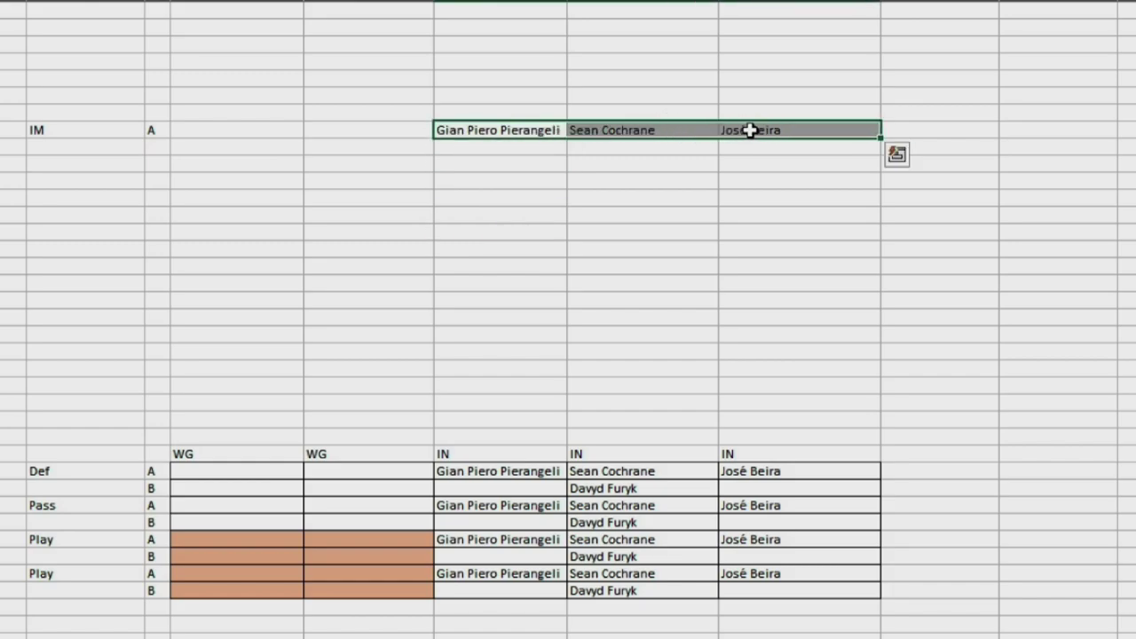
pyautogui.hotkey('ctrl', 'c')
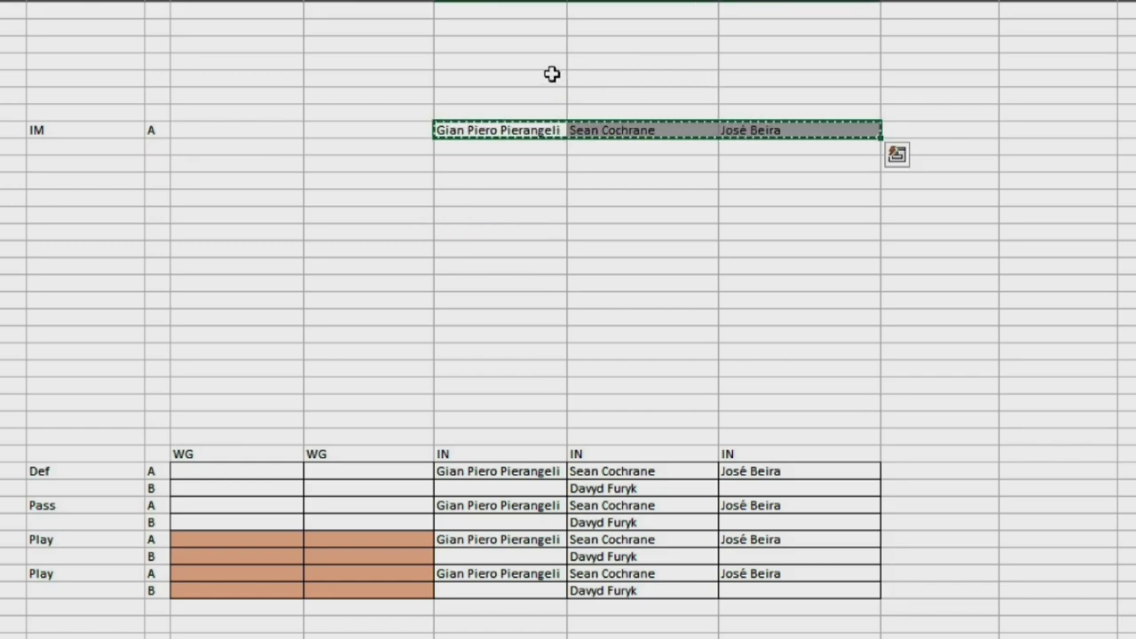
pyautogui.click(482, 62)
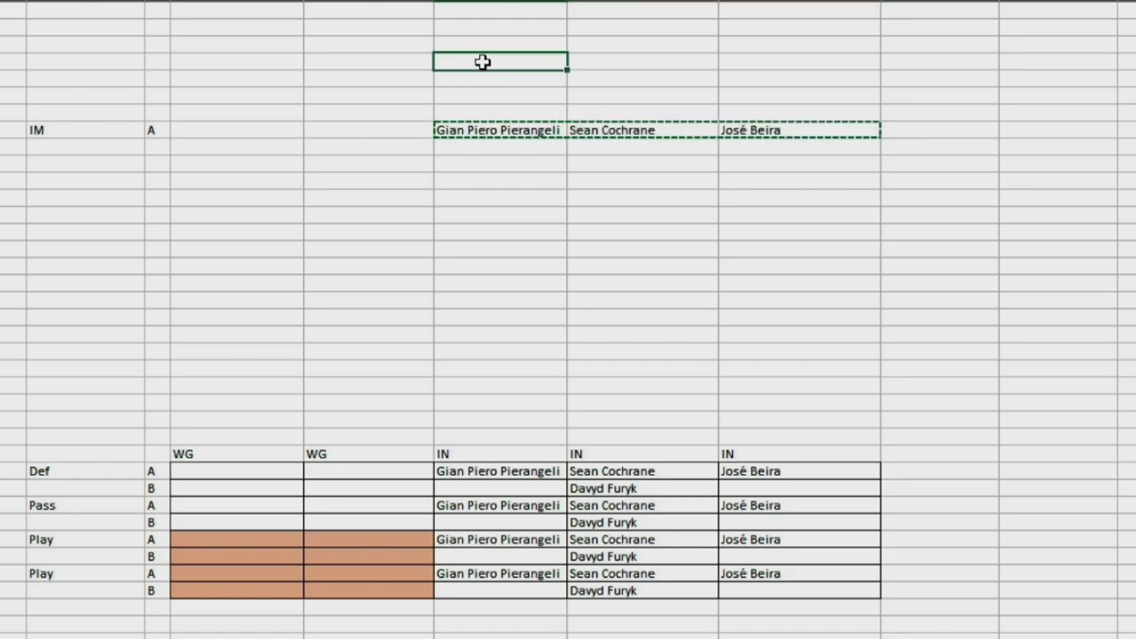
pyautogui.press('Return')
pyautogui.click(497, 249)
# Enter A in K6 and B in K7 as row labels beside the upper set of copied players
pyautogui.click(156, 60)
pyautogui.press('Up')
pyautogui.write('A')
pyautogui.press('Return')
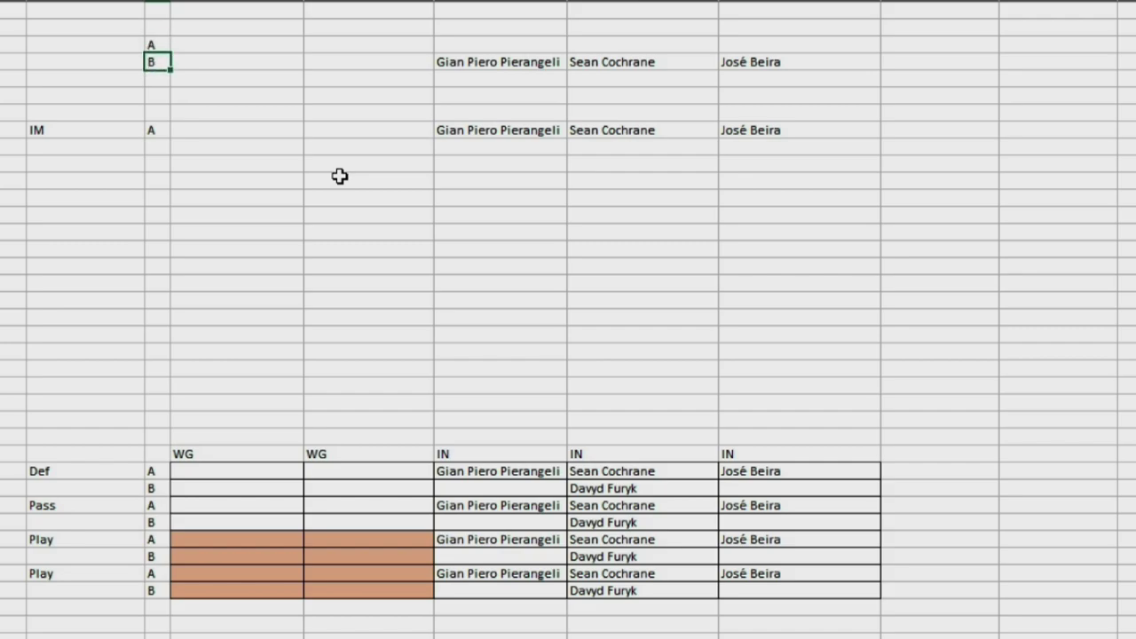
pyautogui.click(455, 228)
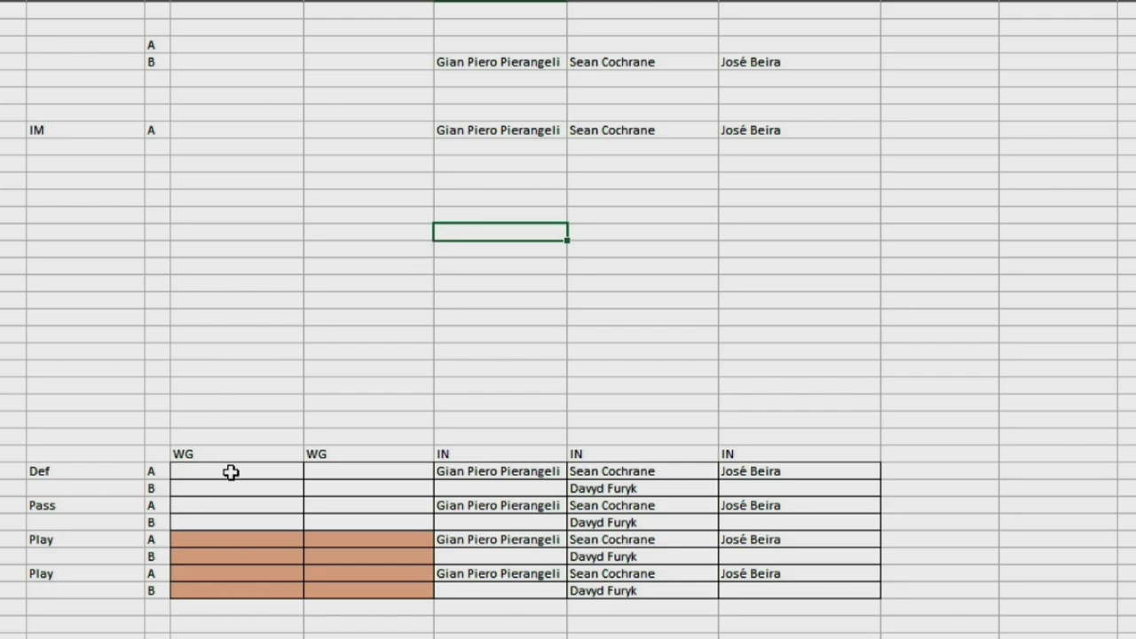
# Examine the open slots in the new A, B and IM rows above the training grid
pyautogui.click(419, 233)
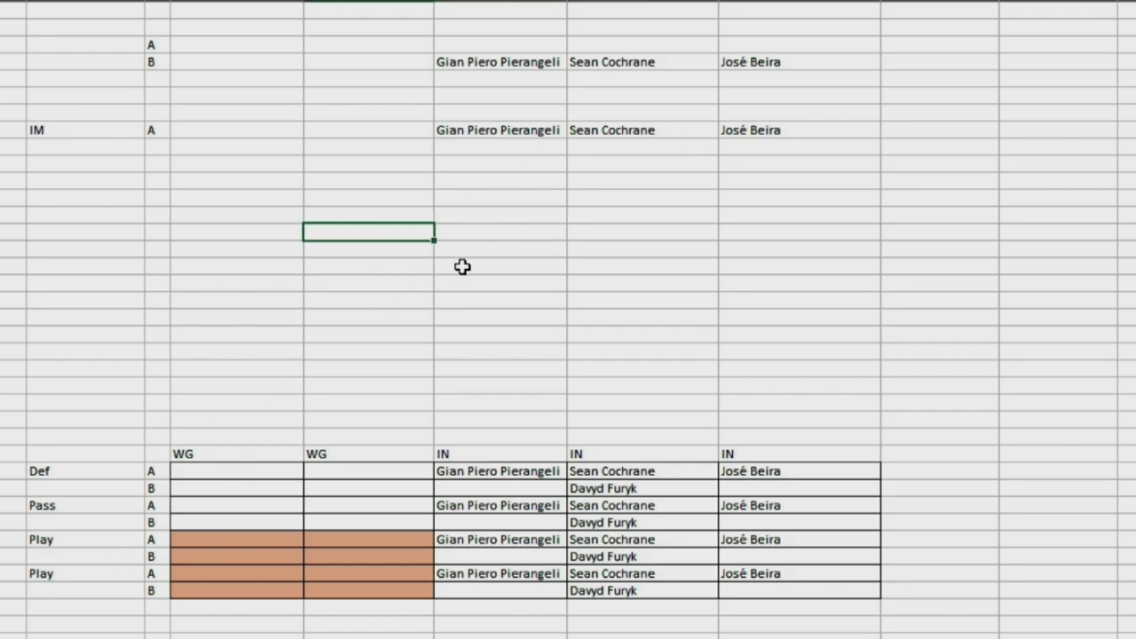
pyautogui.moveTo(224, 40); pyautogui.dragTo(981, 66)
pyautogui.click(697, 228)
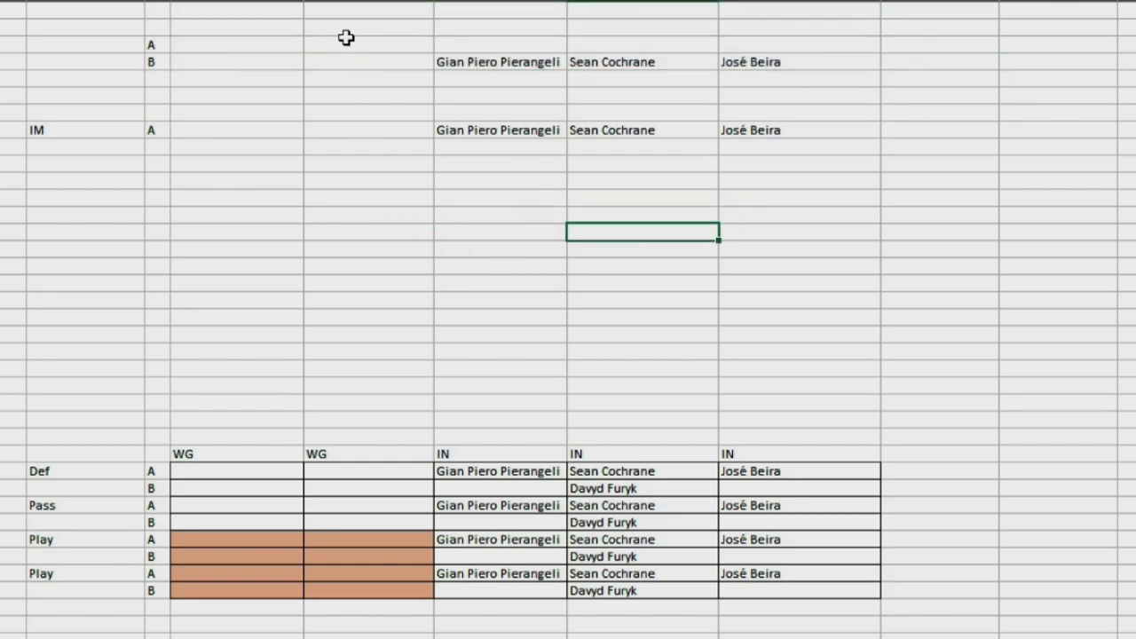
pyautogui.moveTo(363, 134); pyautogui.dragTo(471, 182)
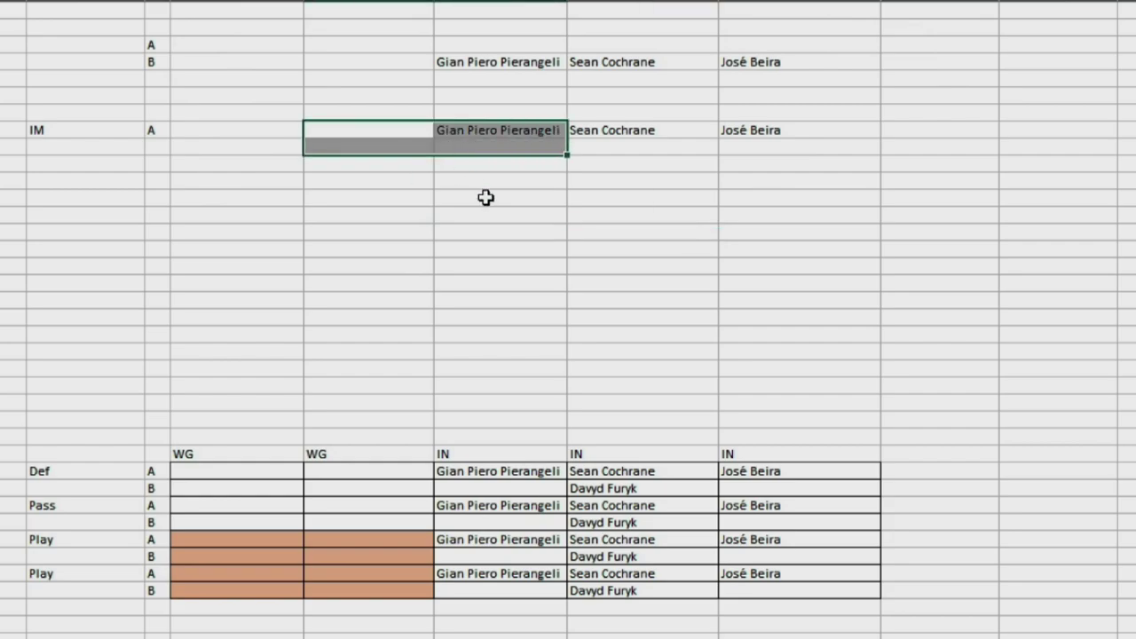
pyautogui.click(424, 59)
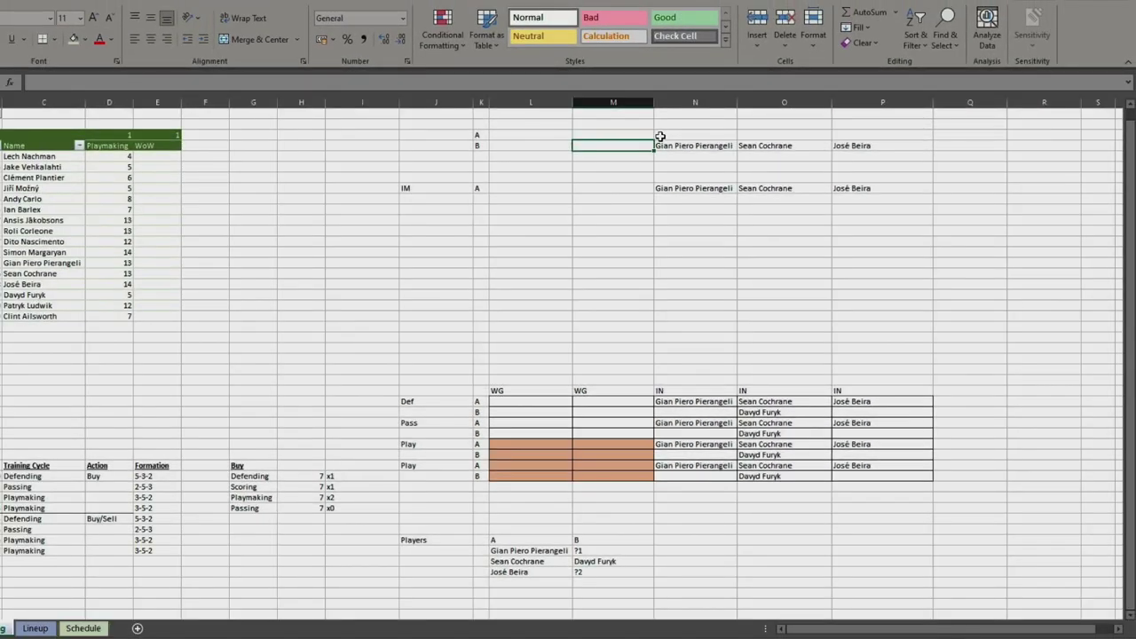
pyautogui.click(753, 233)
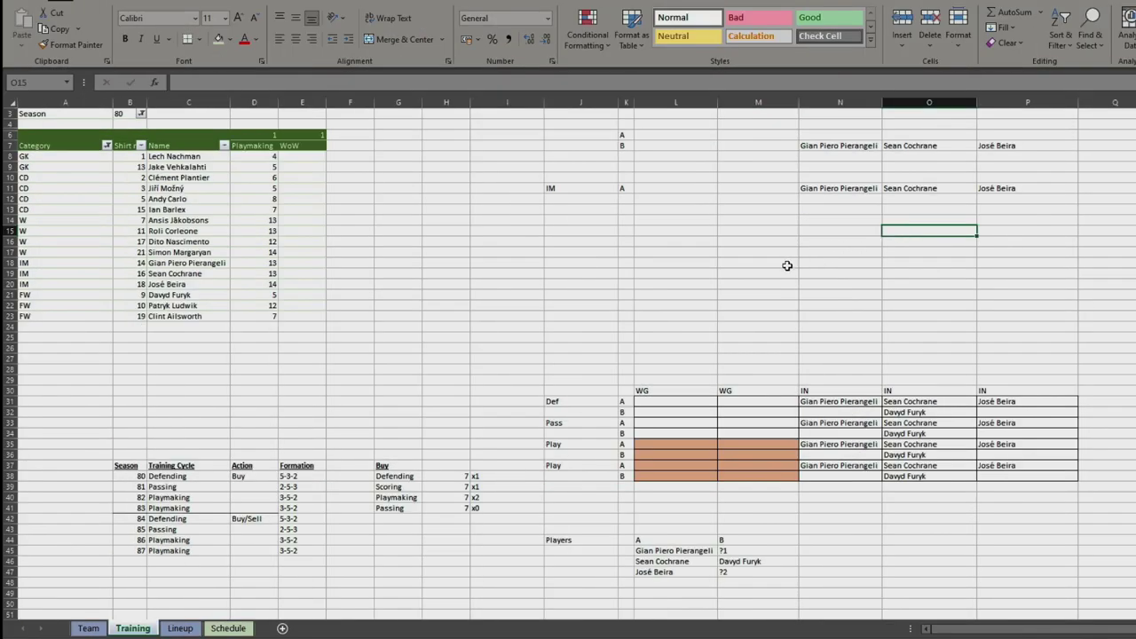
# Examine the age and Defending values of the four CD players on the Team sheet
pyautogui.click(88, 627)
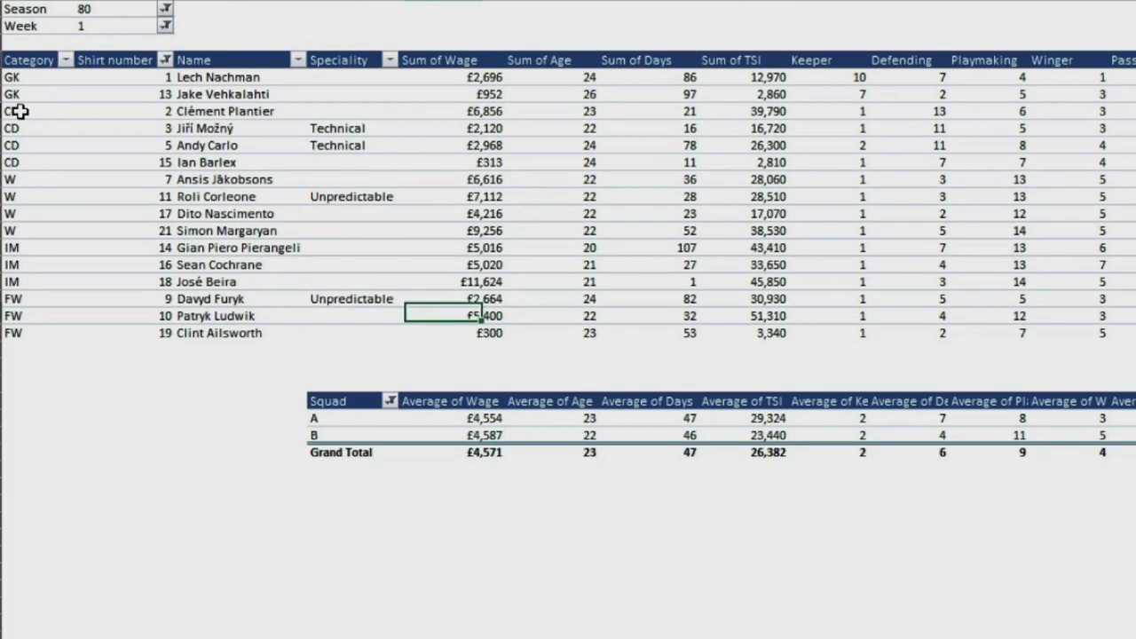
pyautogui.moveTo(40, 177); pyautogui.dragTo(521, 226)
pyautogui.moveTo(808, 190); pyautogui.dragTo(921, 158)
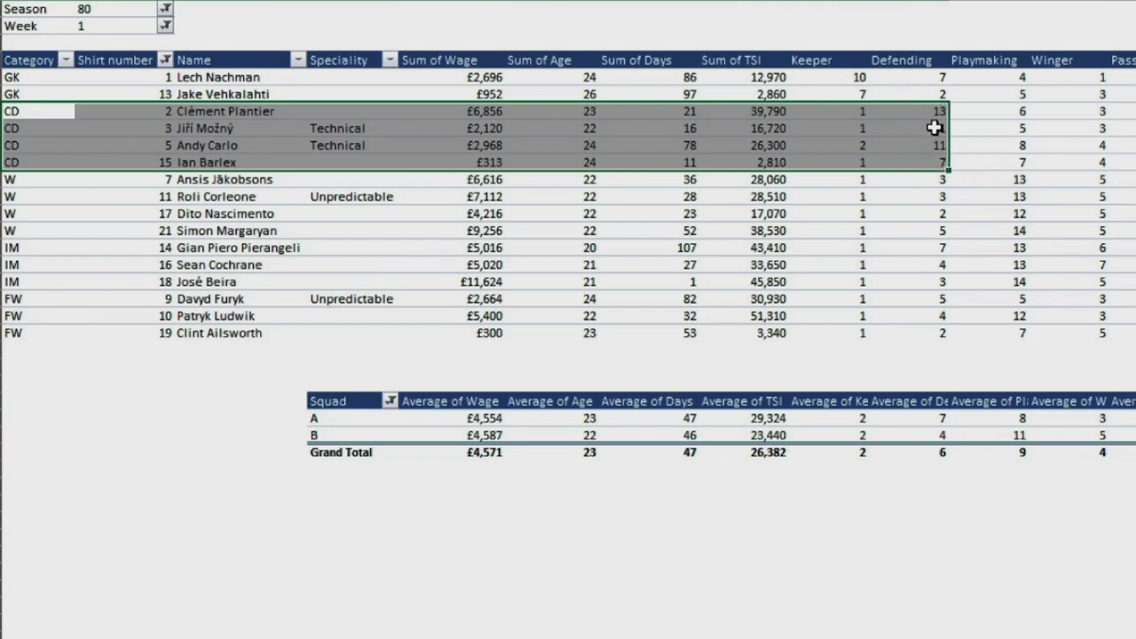
pyautogui.moveTo(942, 108); pyautogui.dragTo(514, 111)
pyautogui.moveTo(942, 128); pyautogui.dragTo(589, 142)
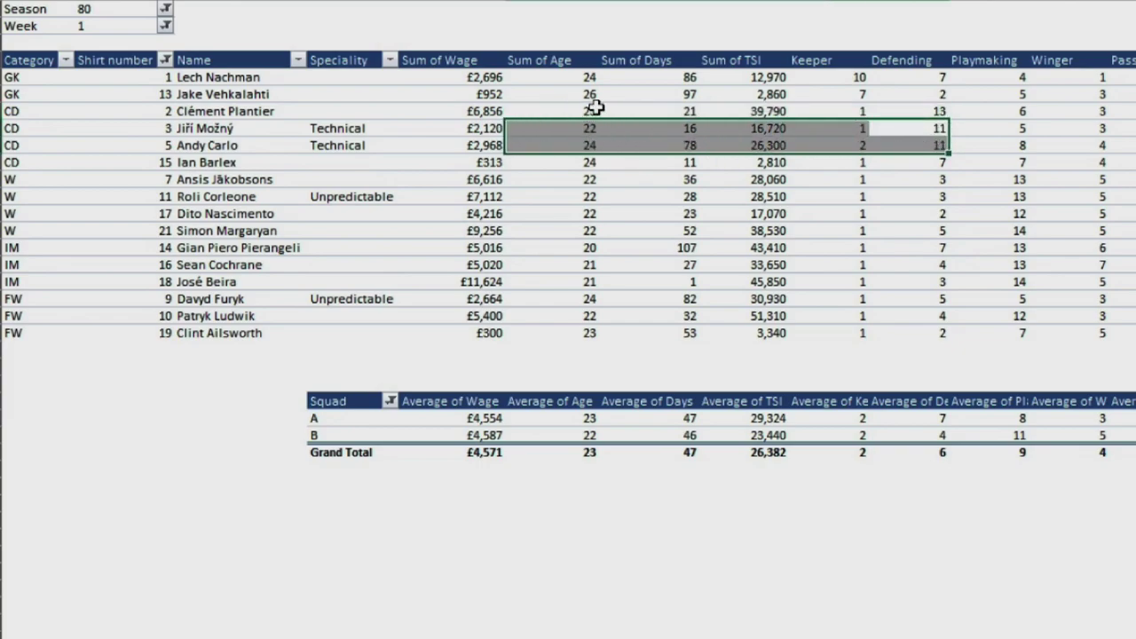
pyautogui.moveTo(934, 111); pyautogui.dragTo(31, 142)
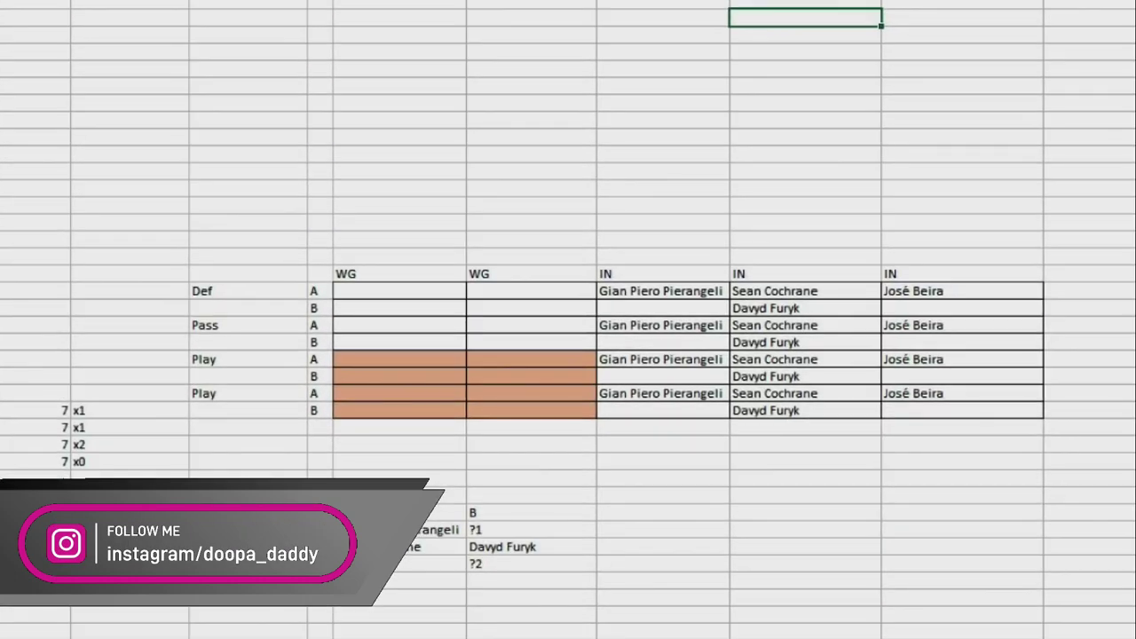
# Examine the Def, Pass and Play rows of the Training sheet's grid, including the shaded WG cells and the IN players
pyautogui.moveTo(241, 329); pyautogui.dragTo(1001, 339)
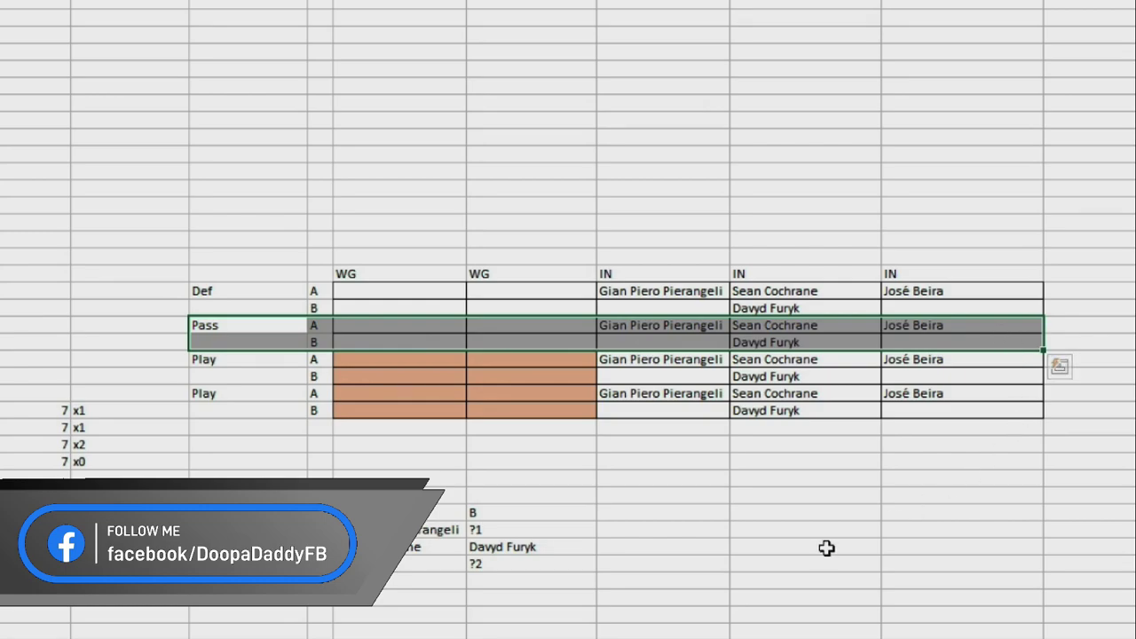
pyautogui.click(826, 548)
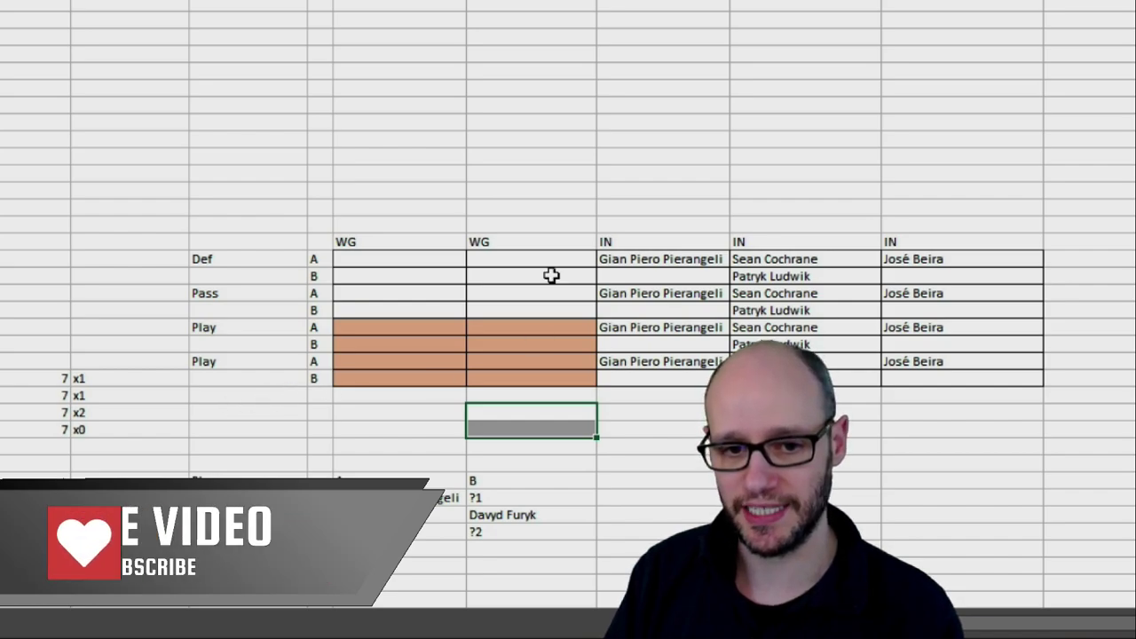
pyautogui.moveTo(227, 262); pyautogui.dragTo(227, 373)
pyautogui.click(452, 431)
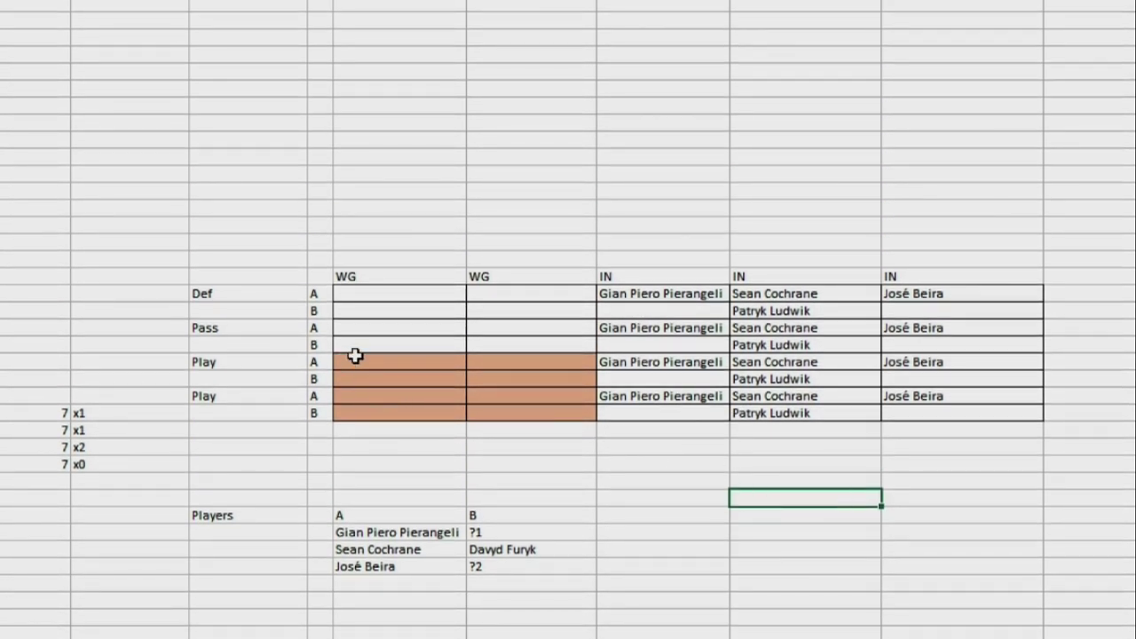
pyautogui.click(356, 359)
pyautogui.moveTo(429, 374); pyautogui.dragTo(580, 418)
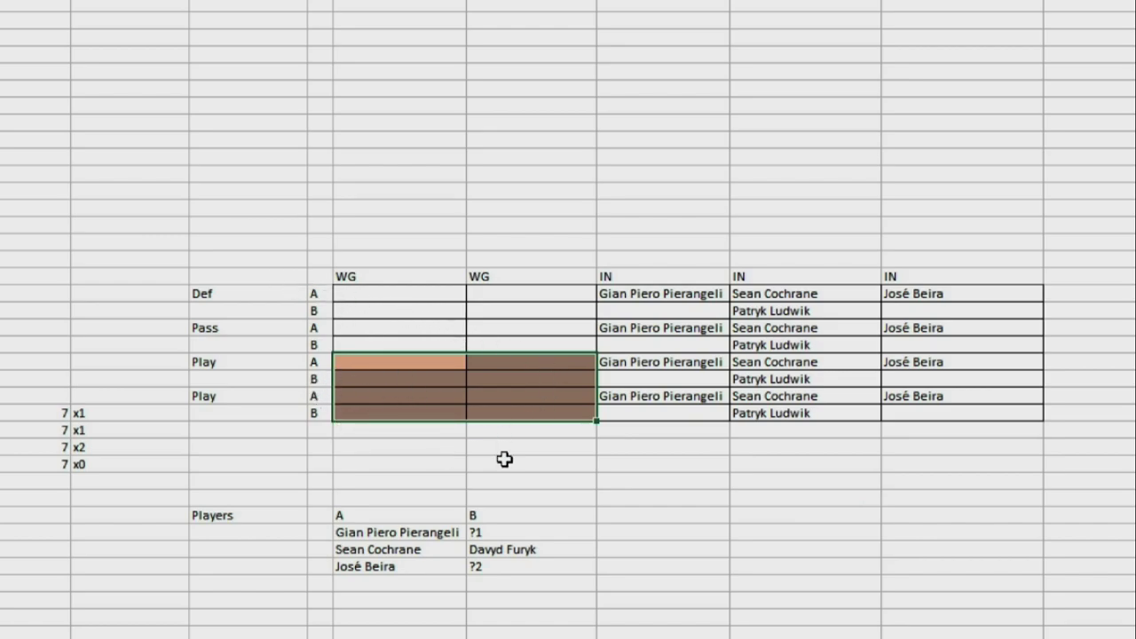
pyautogui.moveTo(703, 366); pyautogui.dragTo(925, 367)
pyautogui.moveTo(651, 363); pyautogui.dragTo(958, 381)
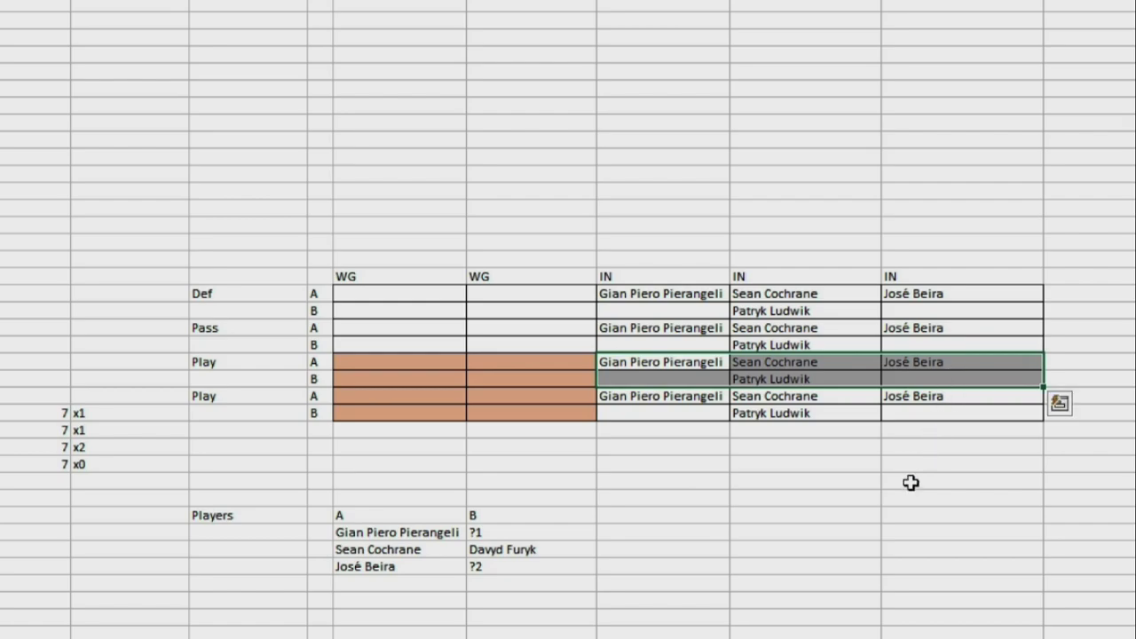
pyautogui.moveTo(368, 291); pyautogui.dragTo(958, 347)
pyautogui.click(826, 520)
pyautogui.moveTo(653, 363); pyautogui.dragTo(942, 443)
pyautogui.click(928, 483)
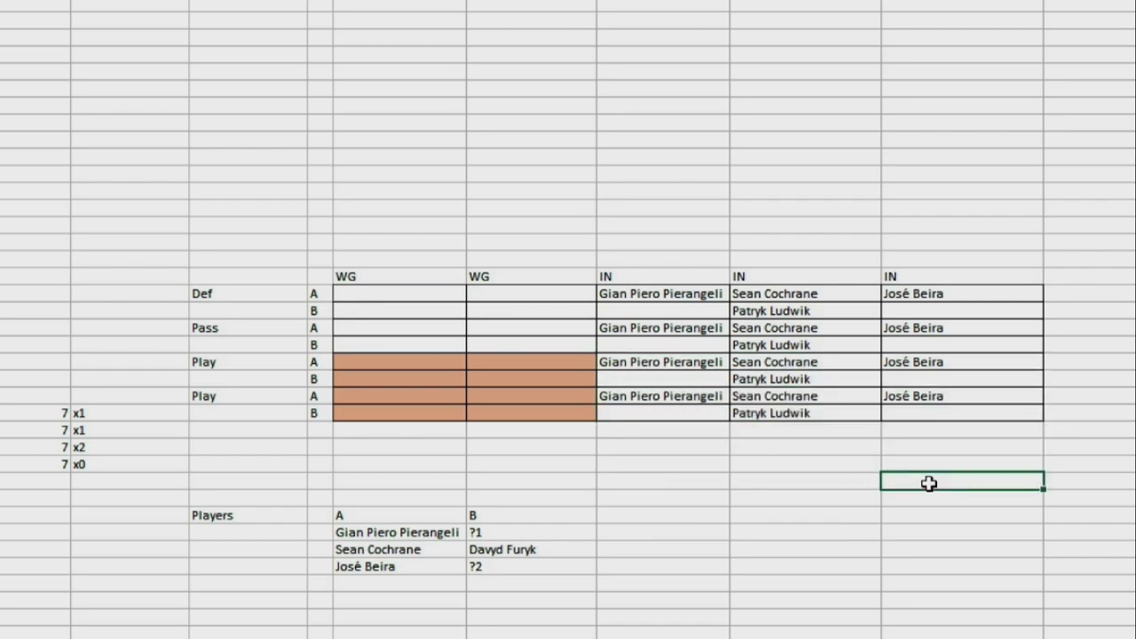
# Copy the player in M7 of the B row into cell O15, four rows below the IM row
pyautogui.click(621, 121)
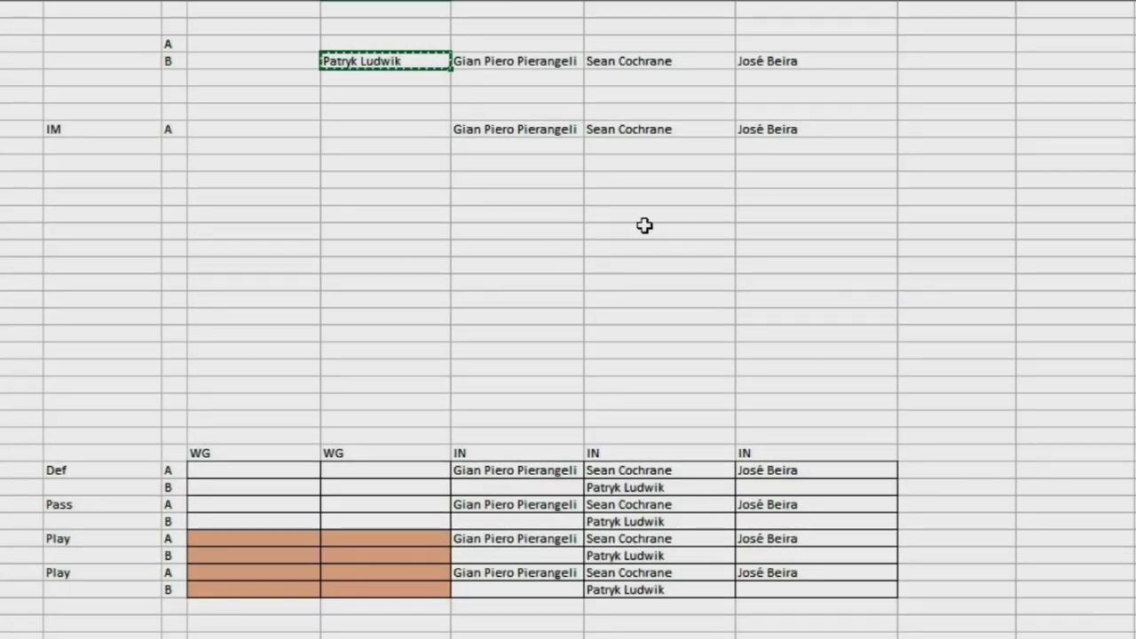
pyautogui.click(614, 199)
pyautogui.press('Return')
# Label row 15 with A in column K and ST in column J
pyautogui.click(172, 198)
pyautogui.scroll(-1, 373, 318)
pyautogui.press('Left')
pyautogui.write('ST')
pyautogui.press('Return')
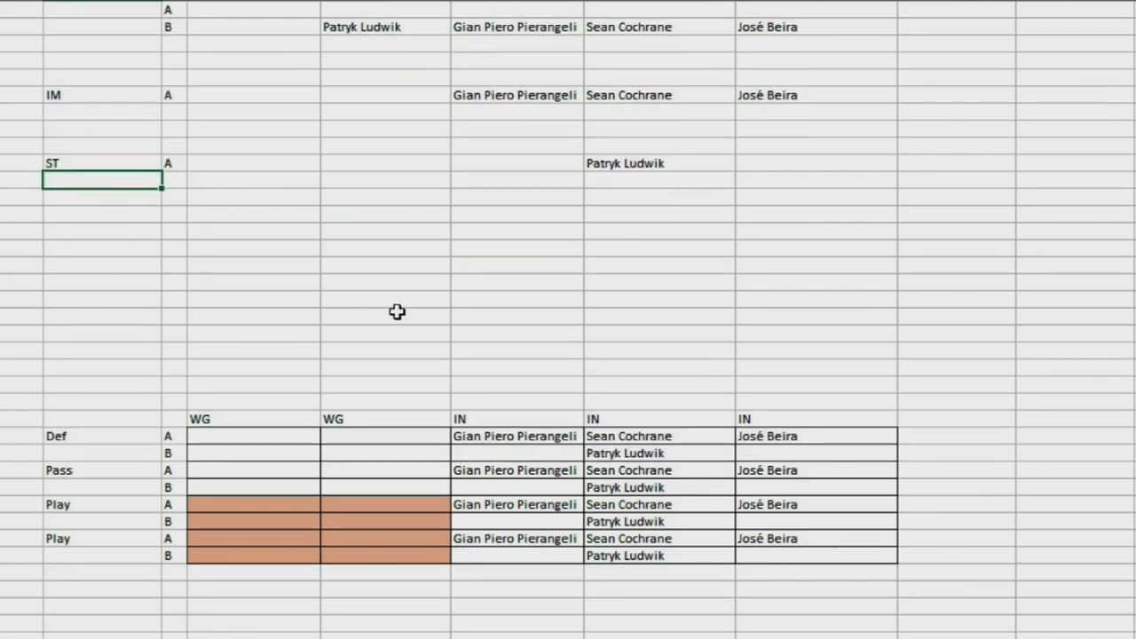
# Add a second player beside the existing one in the ST row
pyautogui.scroll(1, 385, 317)
pyautogui.click(385, 317)
pyautogui.click(545, 196)
pyautogui.rightClick(545, 196)
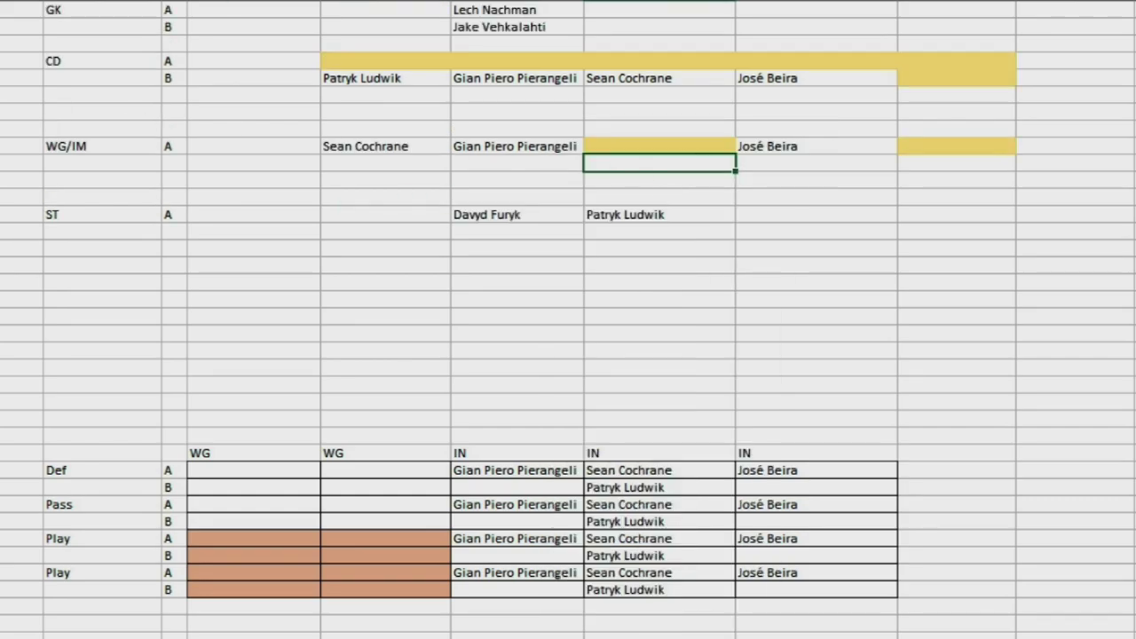
# Apply the same yellow fill to the empty cell directly below the WG/IM row's open middle slot
pyautogui.press('F4')
pyautogui.click(788, 282)
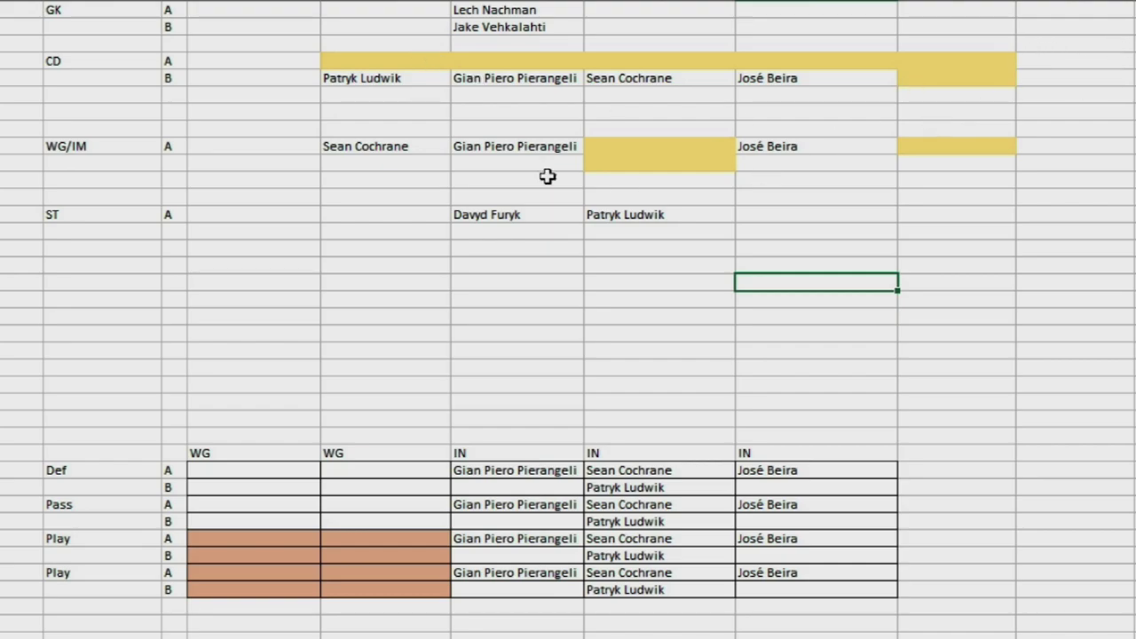
pyautogui.click(500, 299)
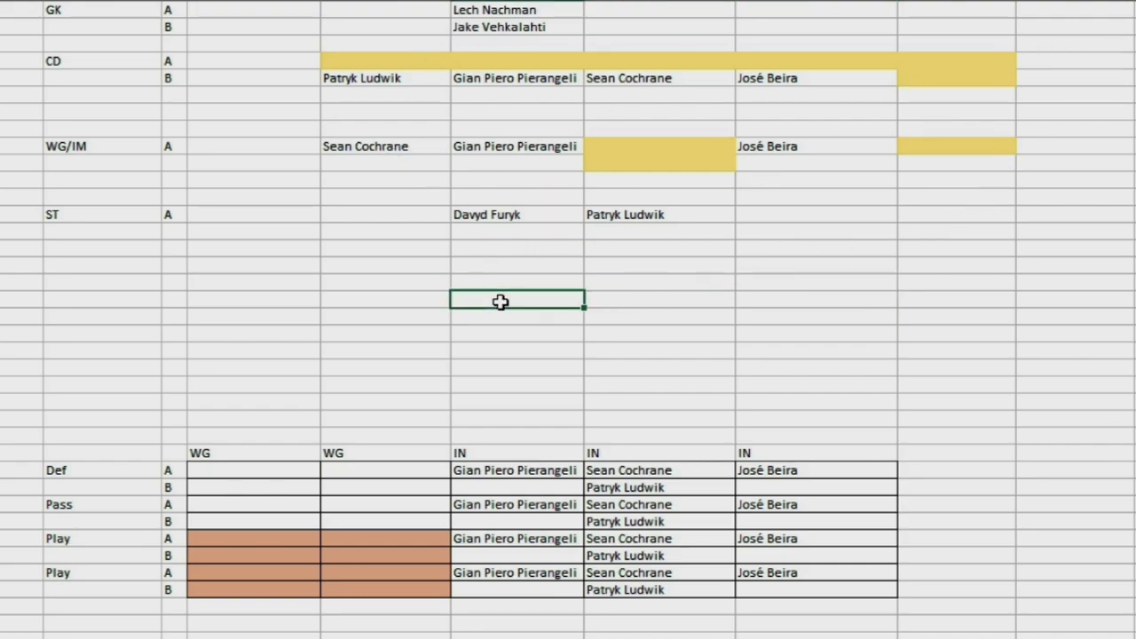
pyautogui.click(404, 147)
pyautogui.press('Delete')
pyautogui.click(671, 386)
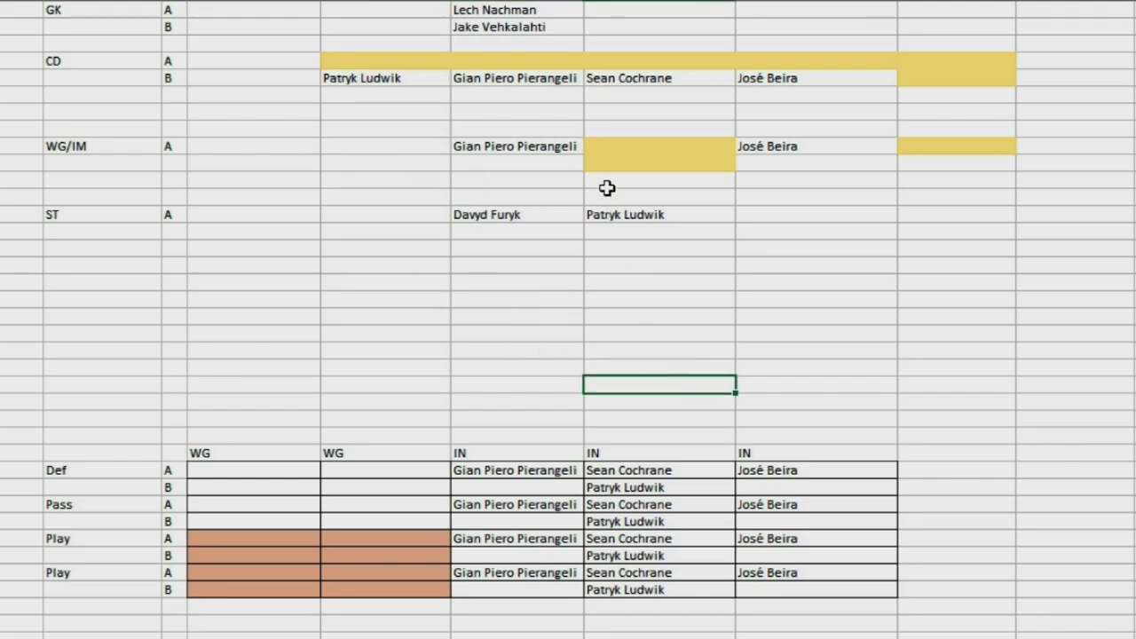
pyautogui.hotkey('ctrl', 'z')
# Move the first player of the WG/IM row into its open middle slot, and shift the second ST player one column right
pyautogui.moveTo(426, 155); pyautogui.dragTo(644, 157)
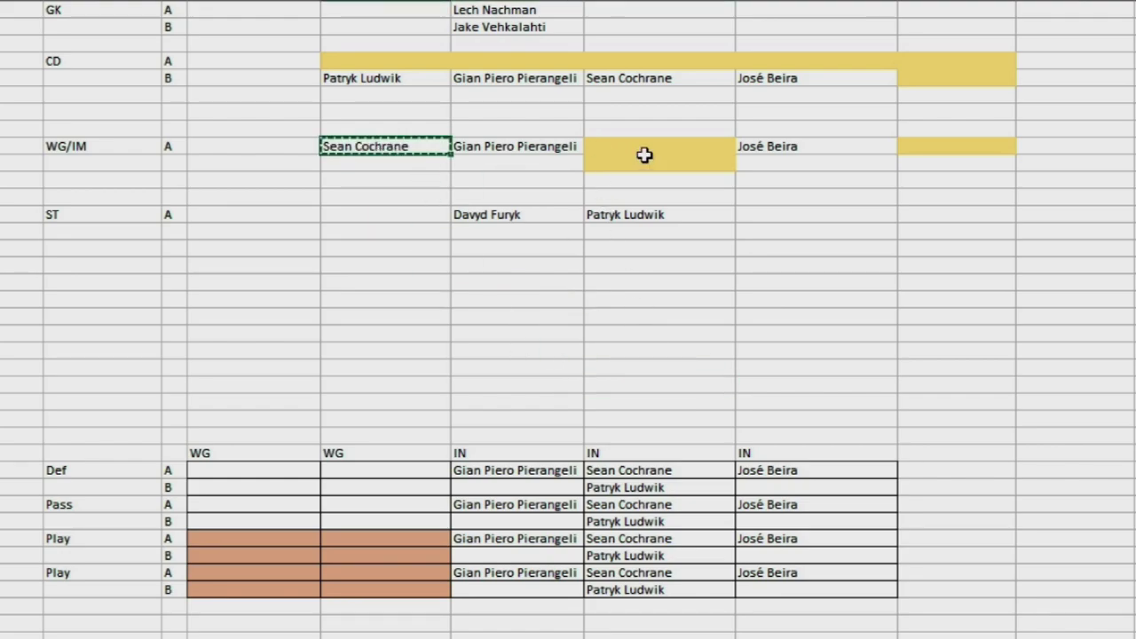
pyautogui.moveTo(722, 224); pyautogui.dragTo(873, 224)
pyautogui.click(956, 146)
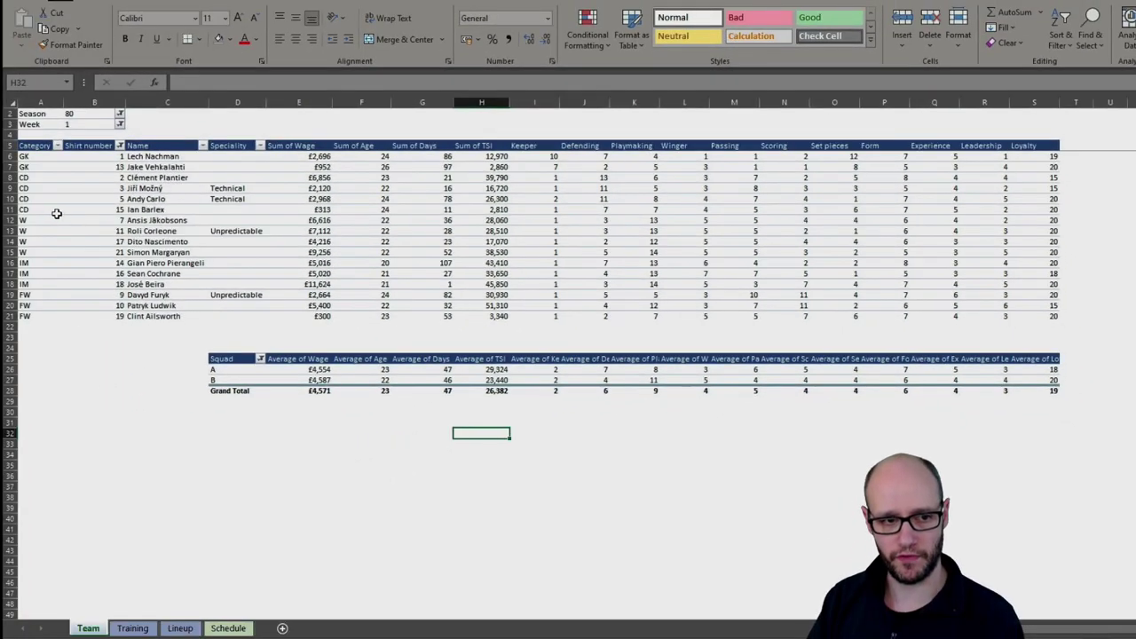
pyautogui.moveTo(21, 222); pyautogui.dragTo(633, 259)
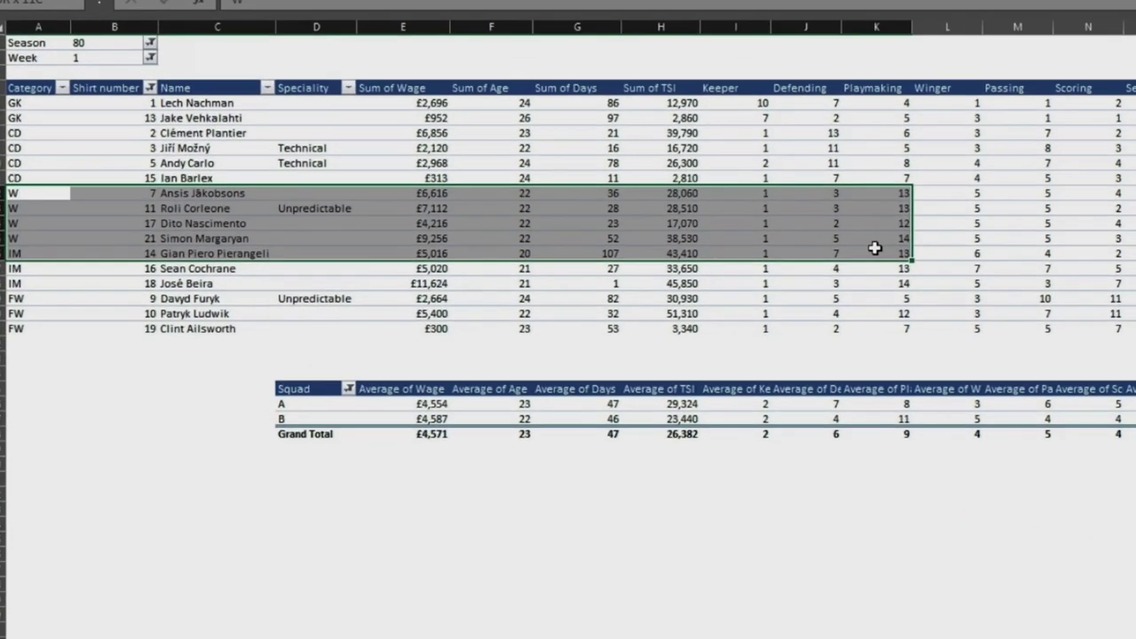
pyautogui.moveTo(862, 249); pyautogui.dragTo(866, 240)
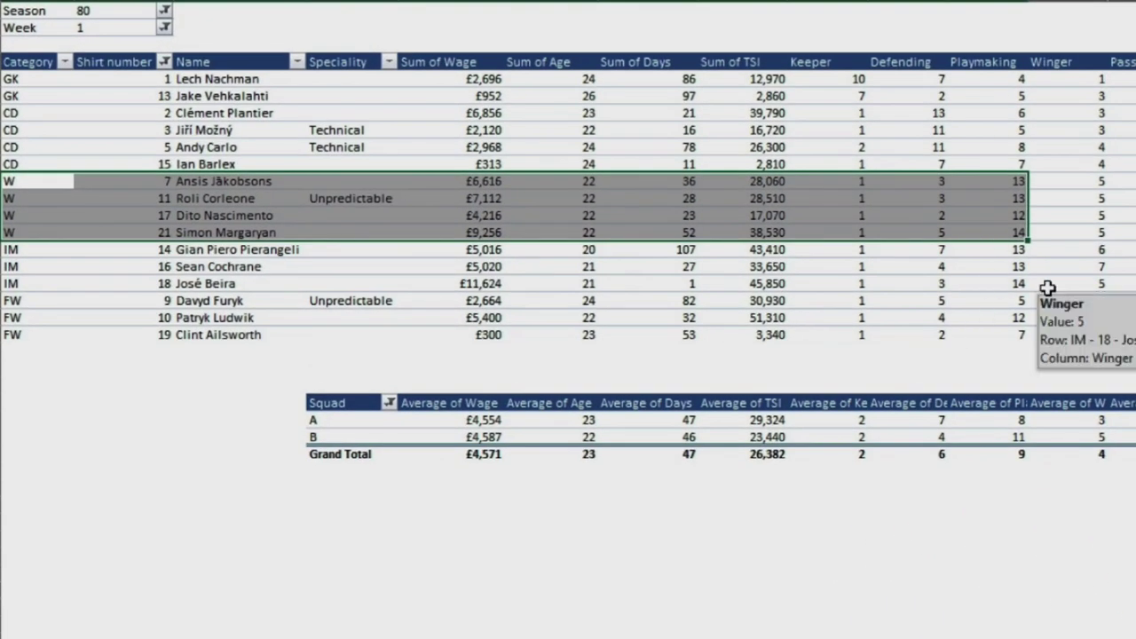
pyautogui.click(208, 232)
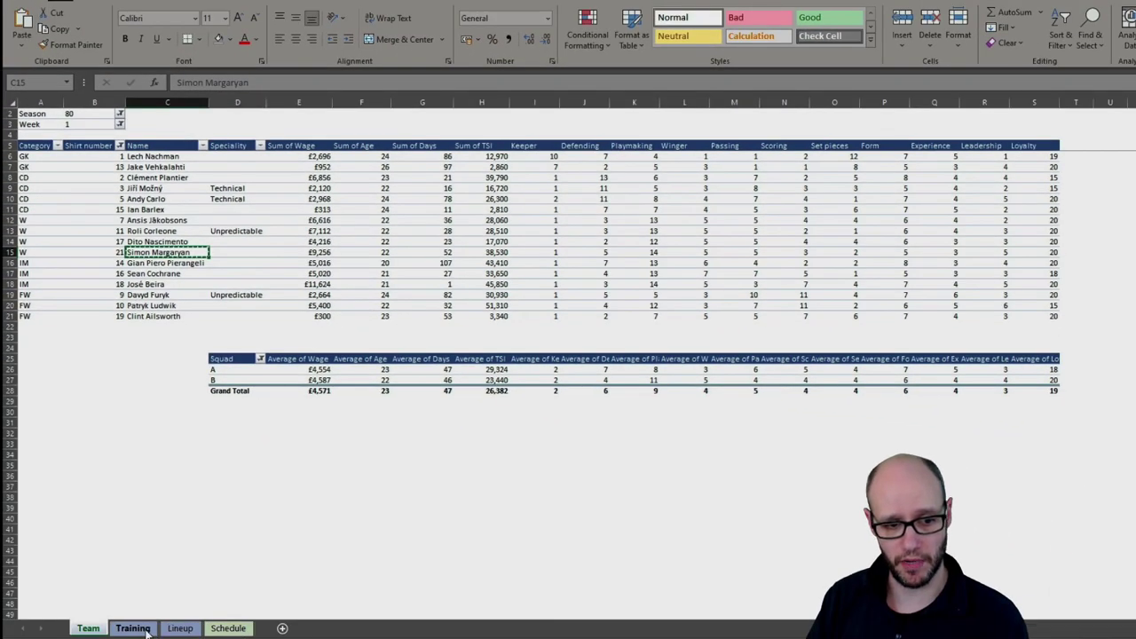
pyautogui.click(142, 629)
pyautogui.click(89, 629)
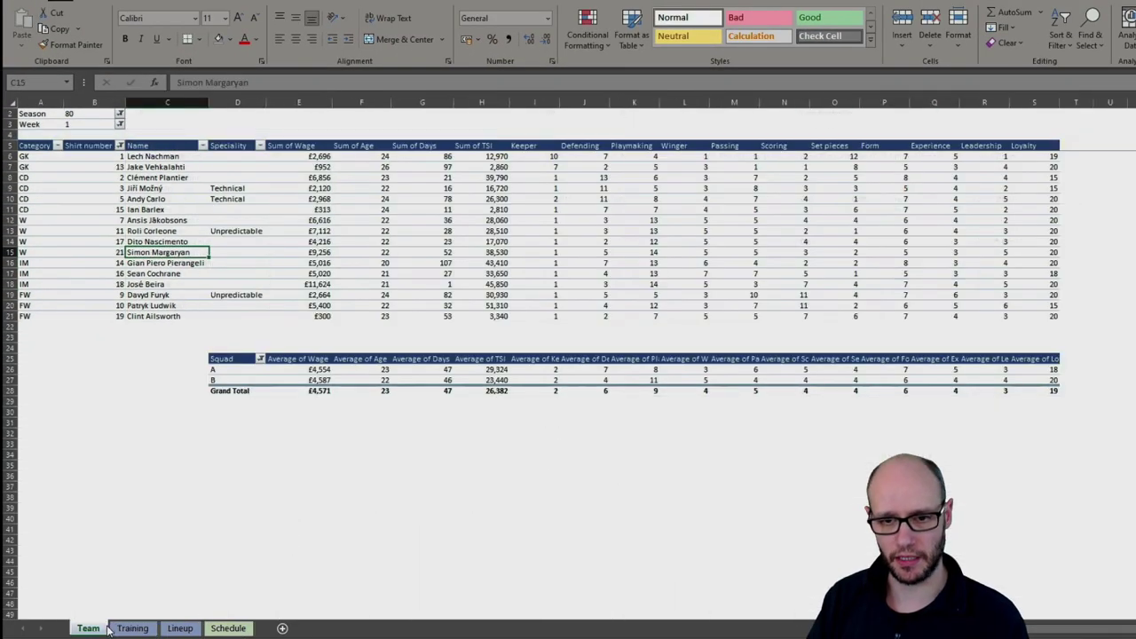
pyautogui.click(136, 629)
pyautogui.click(924, 213)
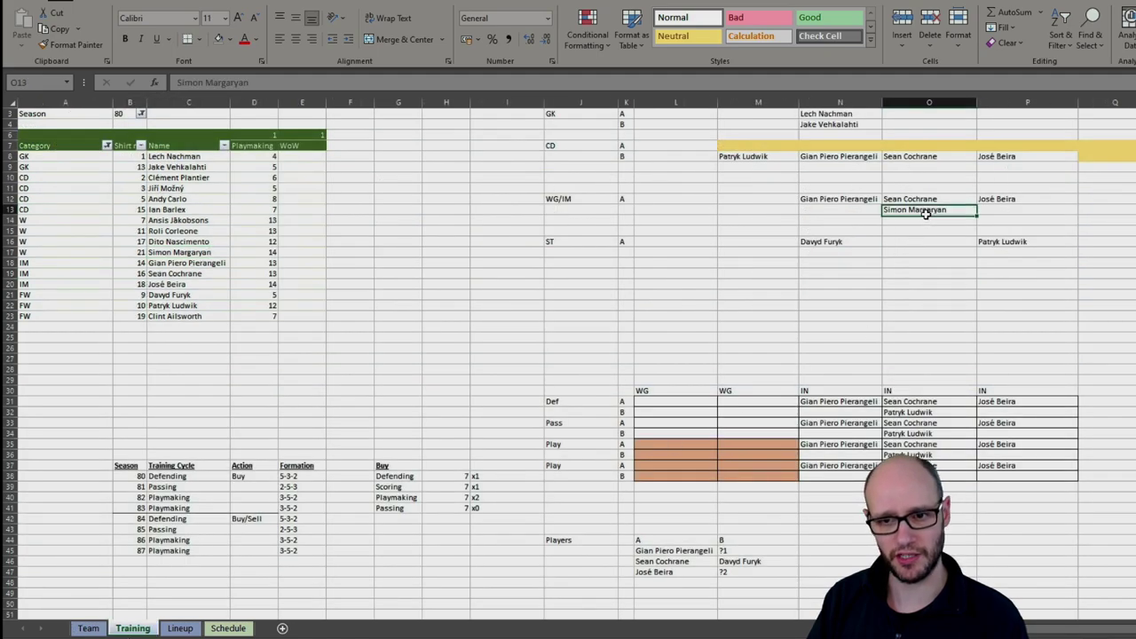
pyautogui.press('Delete')
pyautogui.click(893, 284)
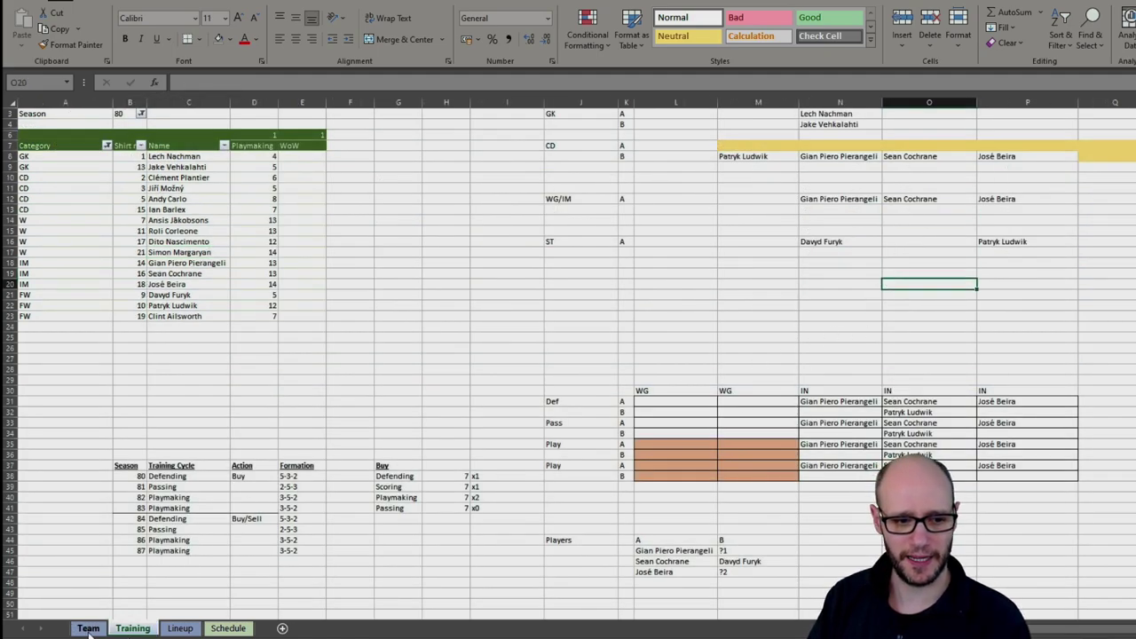
# Copy the name of the W player with shirt number 17 from the Team sheet into cell O13 of the Training sheet
pyautogui.click(89, 629)
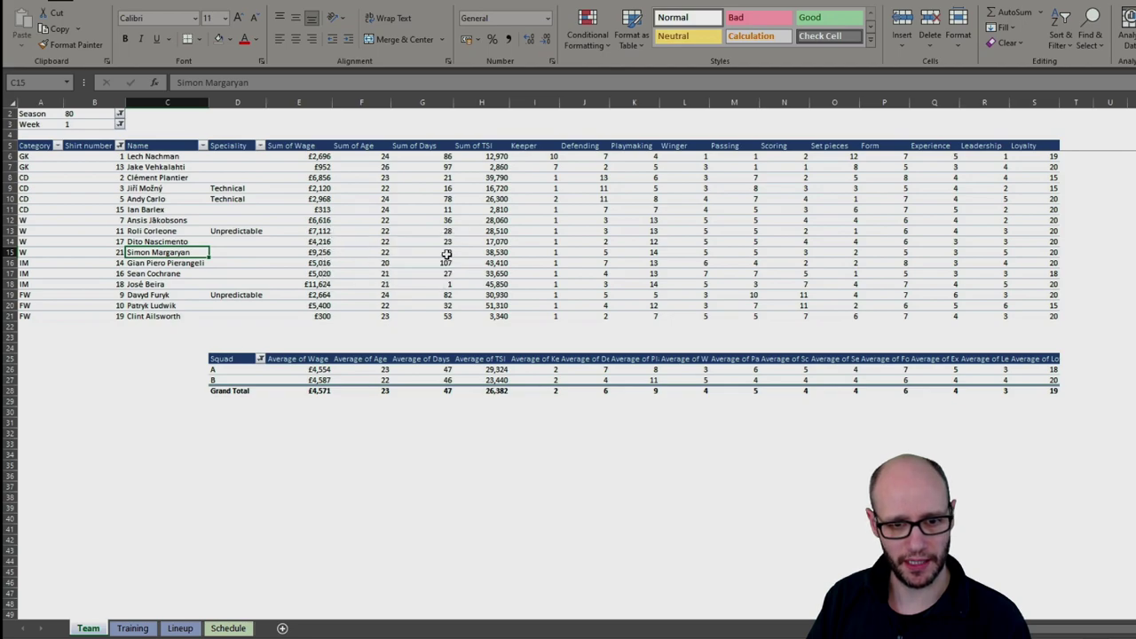
pyautogui.click(152, 242)
pyautogui.hotkey('ctrl', 'pagedown')
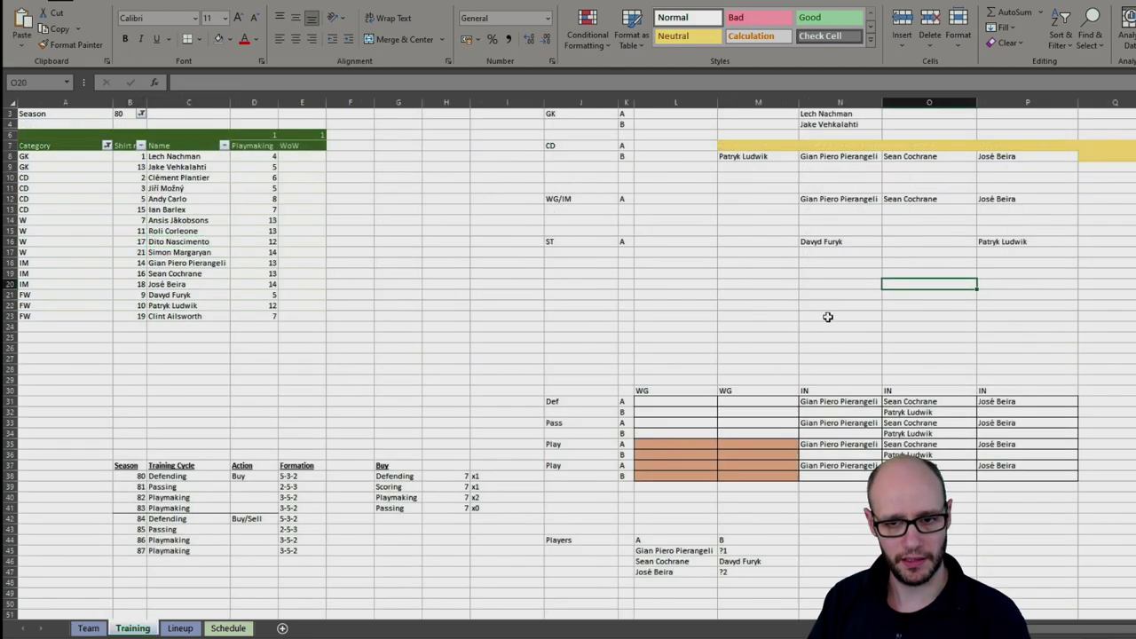
pyautogui.click(905, 210)
pyautogui.rightClick(905, 209)
pyautogui.click(964, 277)
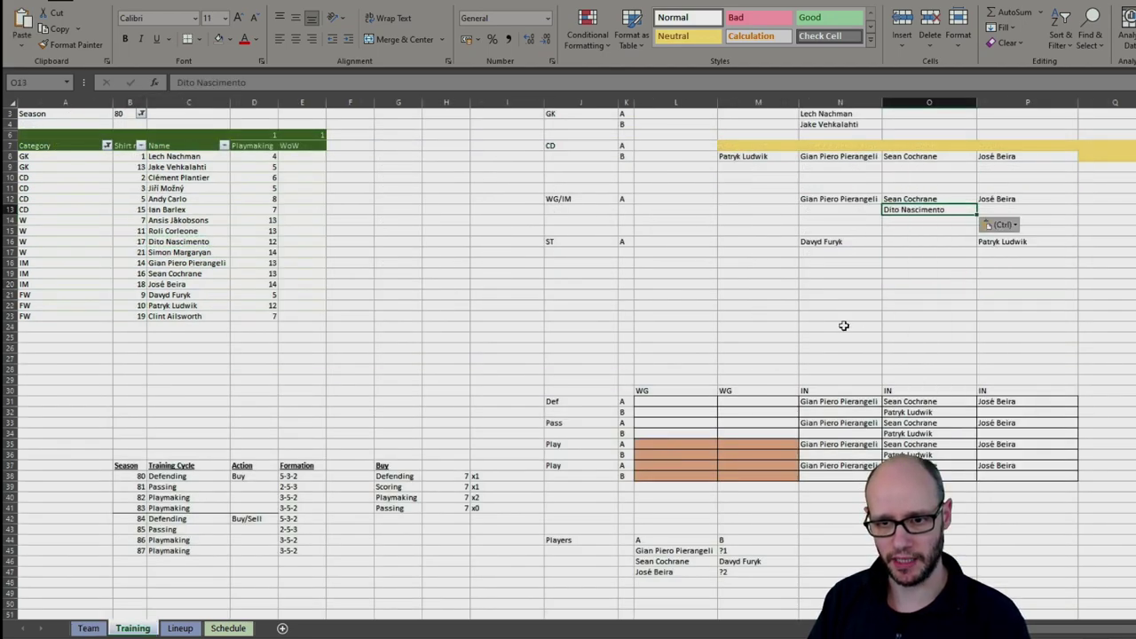
pyautogui.click(828, 317)
# Fill the names of the W players with shirt numbers 7, 11 and 21 orange on the Team sheet
pyautogui.hotkey('ctrl', 'pageup')
pyautogui.moveTo(229, 181); pyautogui.dragTo(229, 197)
pyautogui.keyDown('ctrl'); pyautogui.click(239, 231); pyautogui.keyUp('ctrl')
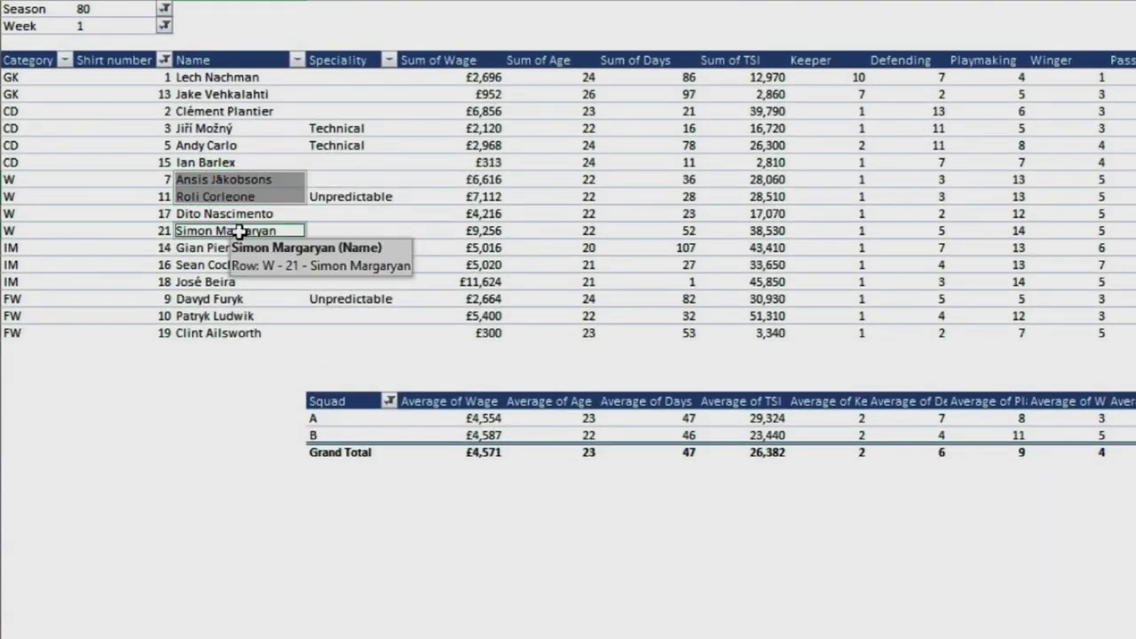
pyautogui.press('F4')
pyautogui.click(350, 595)
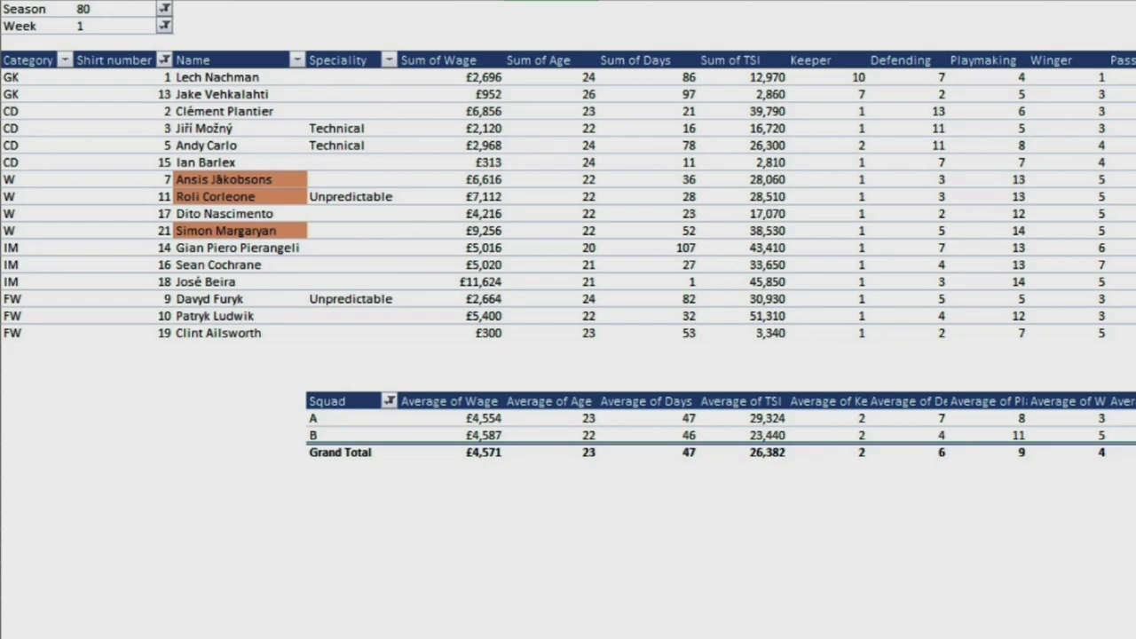
# Move the two Play blocks with their A and B rows above the Def block in the Training sheet's position table
pyautogui.hotkey('ctrl', 'pagedown')
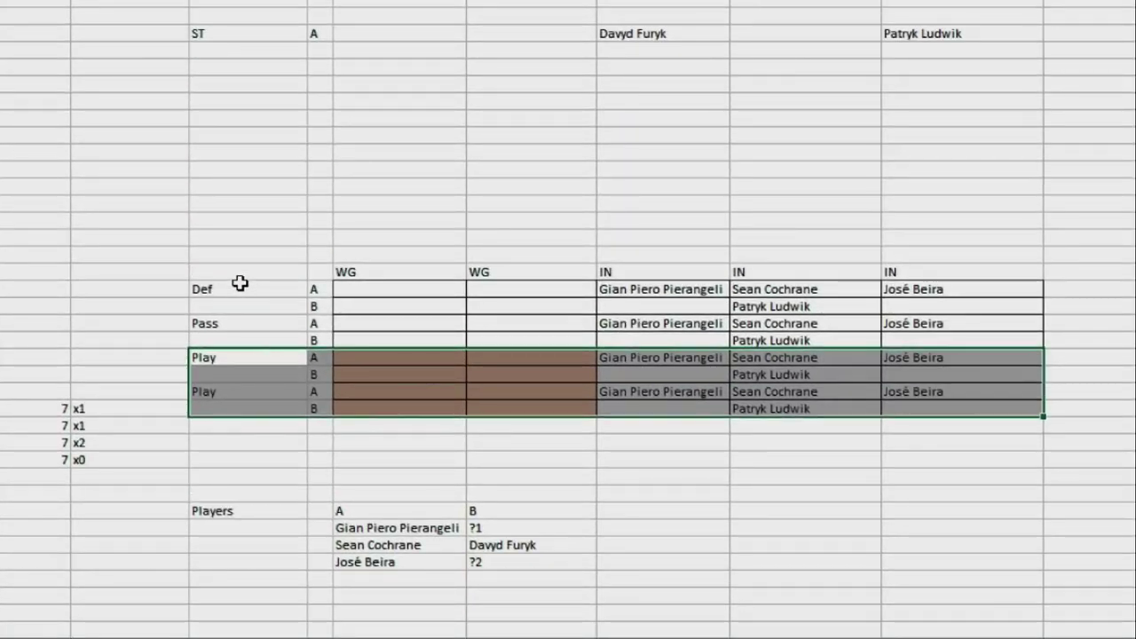
pyautogui.moveTo(240, 282); pyautogui.dragTo(954, 337)
pyautogui.click(799, 527)
pyautogui.moveTo(188, 345); pyautogui.dragTo(223, 398)
pyautogui.click(338, 439)
pyautogui.moveTo(218, 356); pyautogui.dragTo(966, 409)
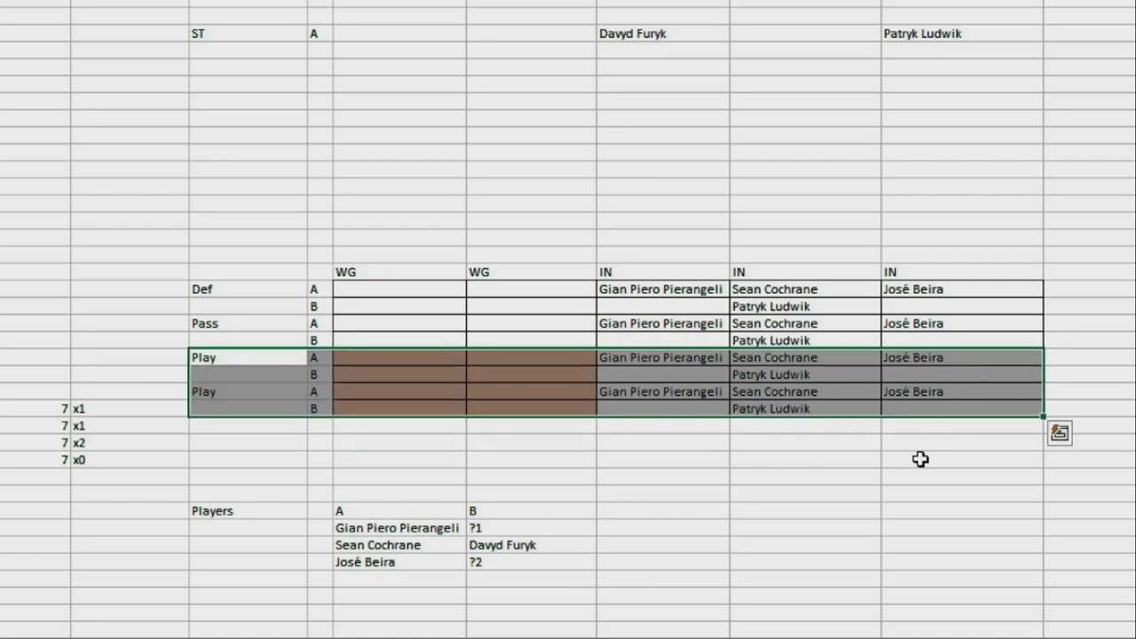
pyautogui.hotkey('ctrl', 'x')
pyautogui.click(274, 133)
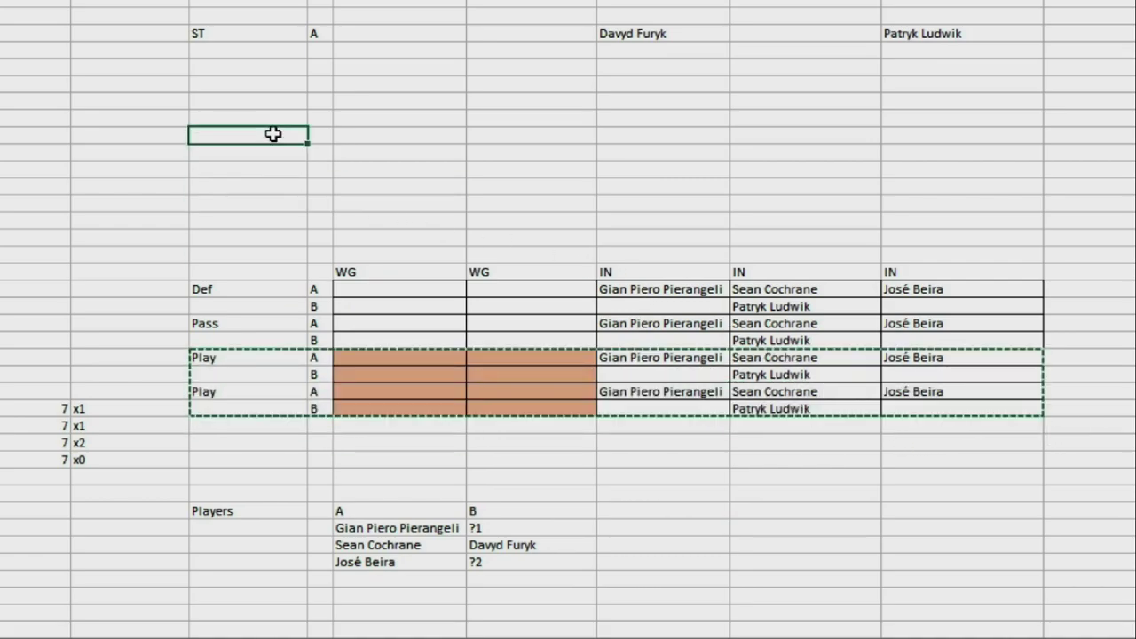
pyautogui.hotkey('ctrl', 'v')
pyautogui.click(249, 291)
pyautogui.hotkey('ctrl', 'shift', '+')
pyautogui.click(785, 470)
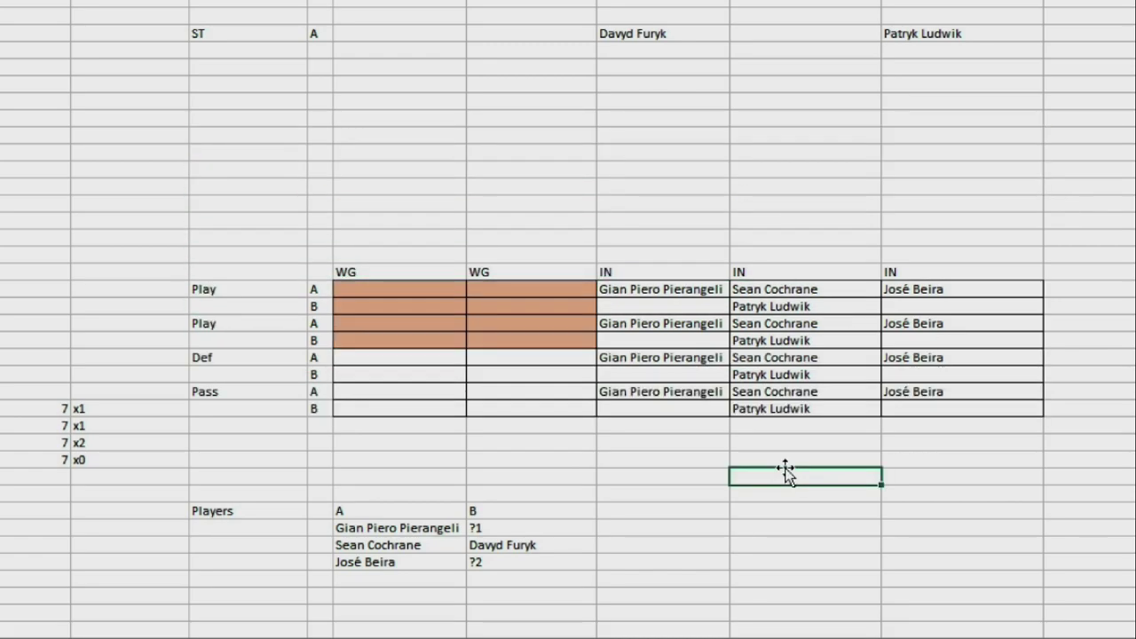
pyautogui.moveTo(253, 287); pyautogui.dragTo(1027, 332)
pyautogui.click(1089, 357)
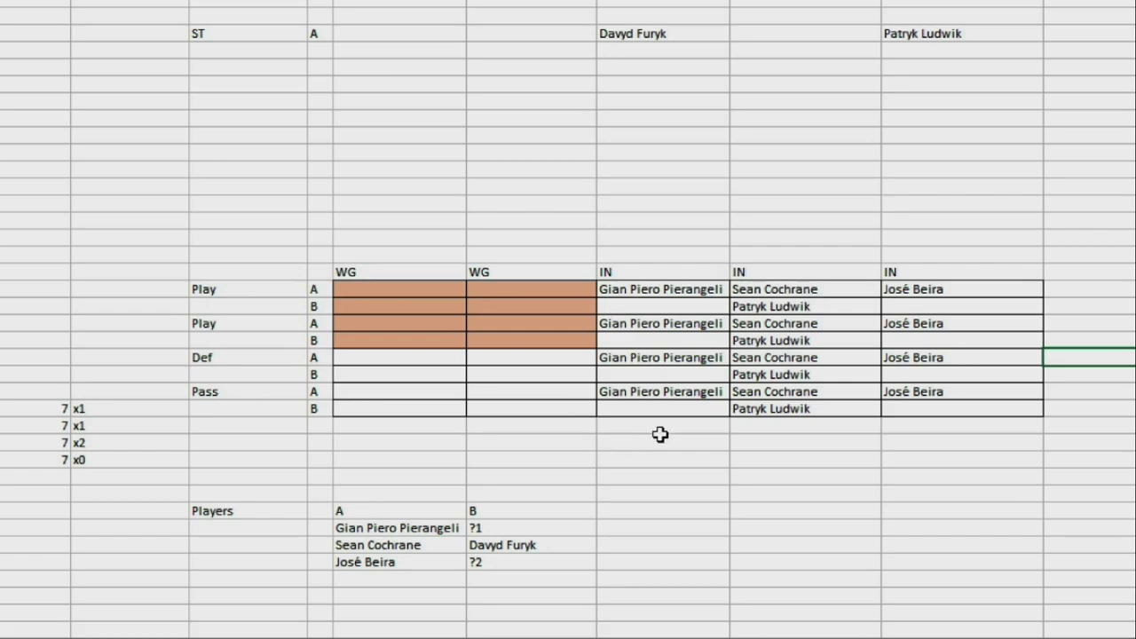
pyautogui.click(712, 527)
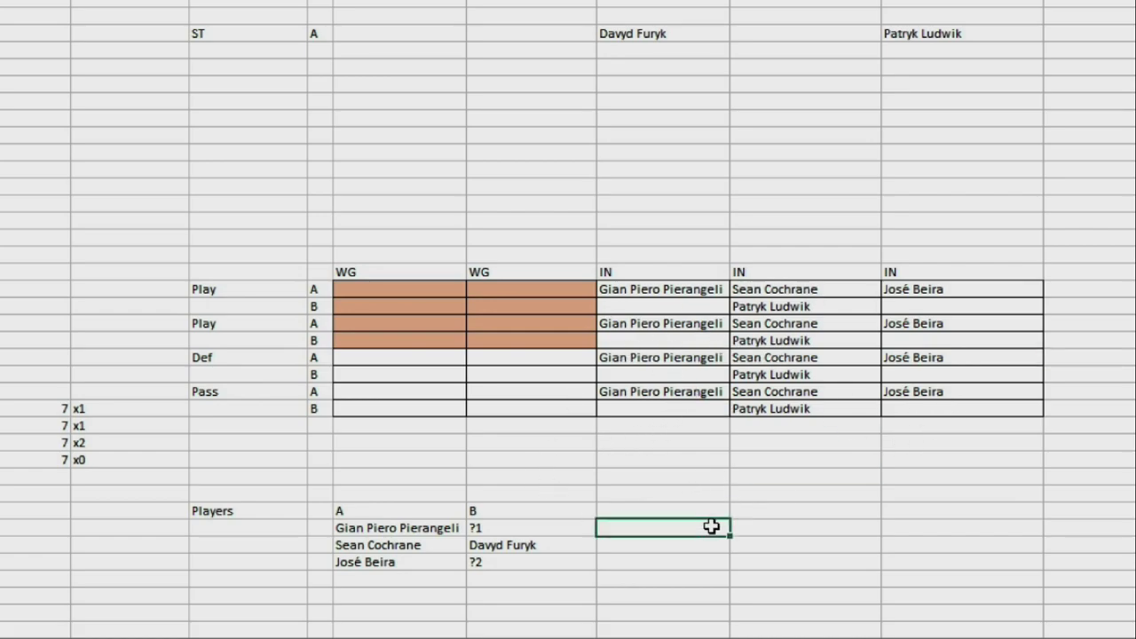
pyautogui.click(803, 135)
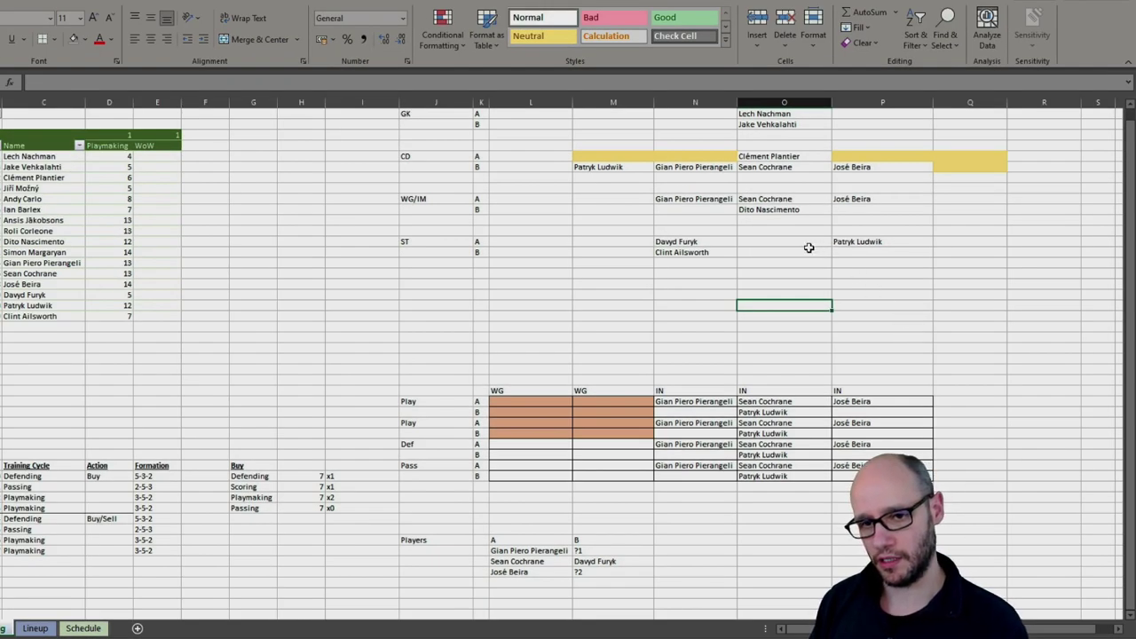
# Examine the yellow open slots in the CD A and B rows and the CD player already placed between them
pyautogui.click(687, 154)
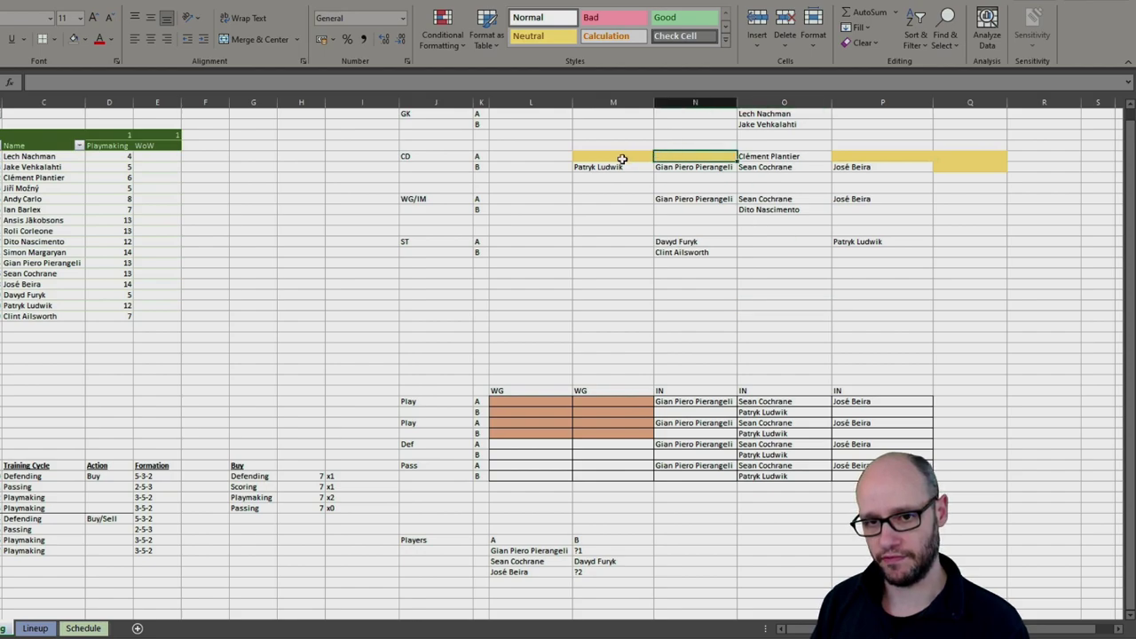
pyautogui.click(611, 158)
pyautogui.click(689, 154)
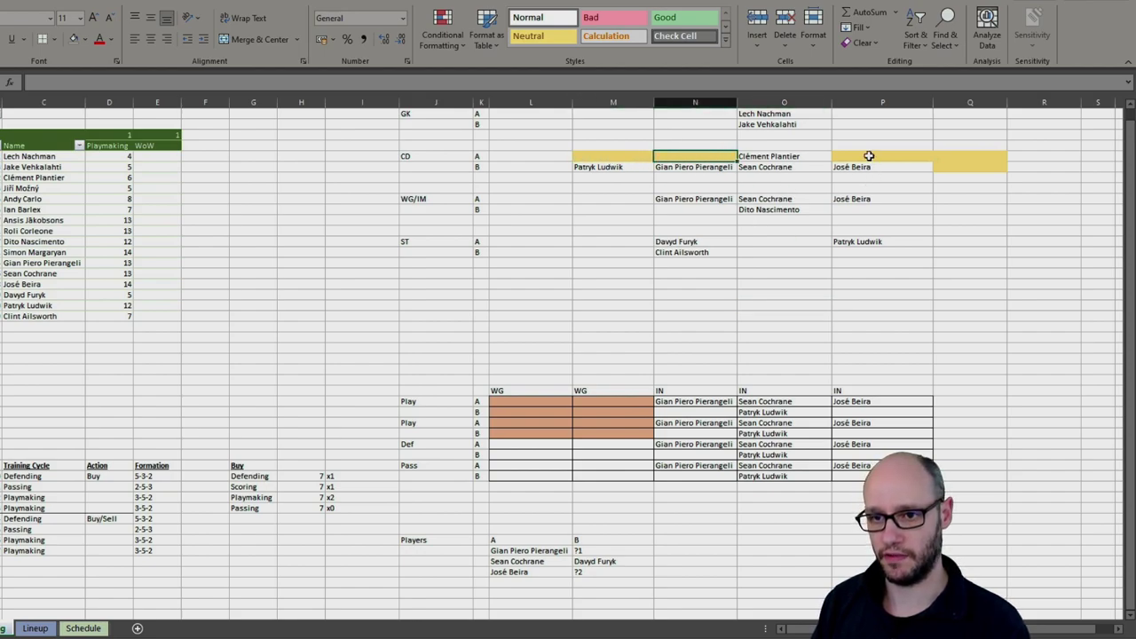
pyautogui.click(869, 156)
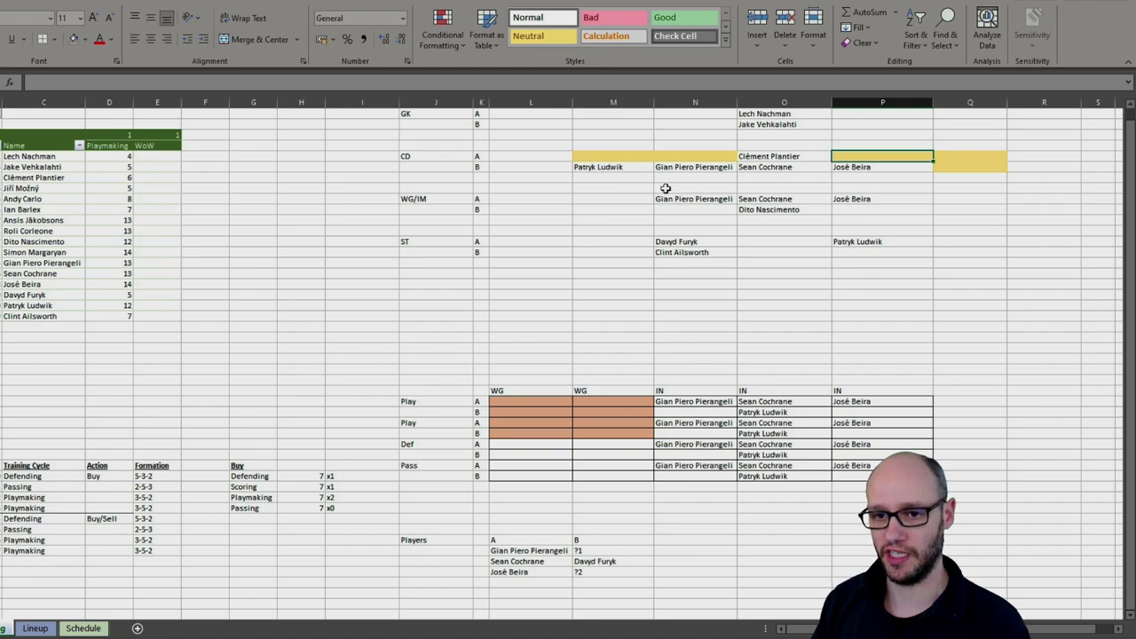
pyautogui.click(679, 155)
pyautogui.click(631, 160)
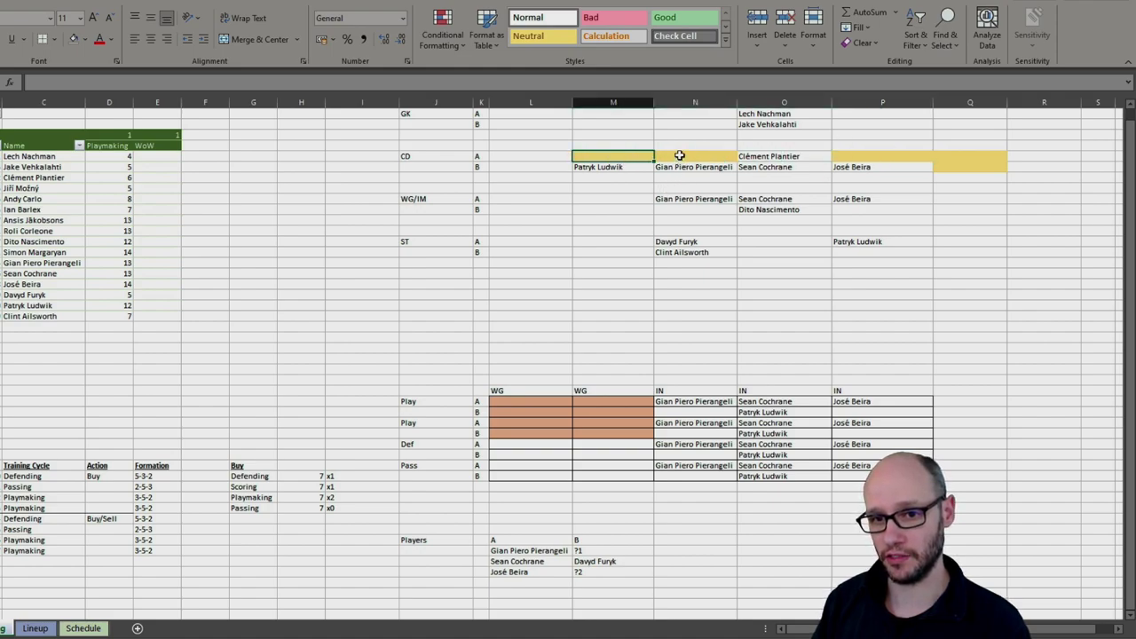
pyautogui.click(682, 157)
pyautogui.click(869, 156)
pyautogui.click(971, 156)
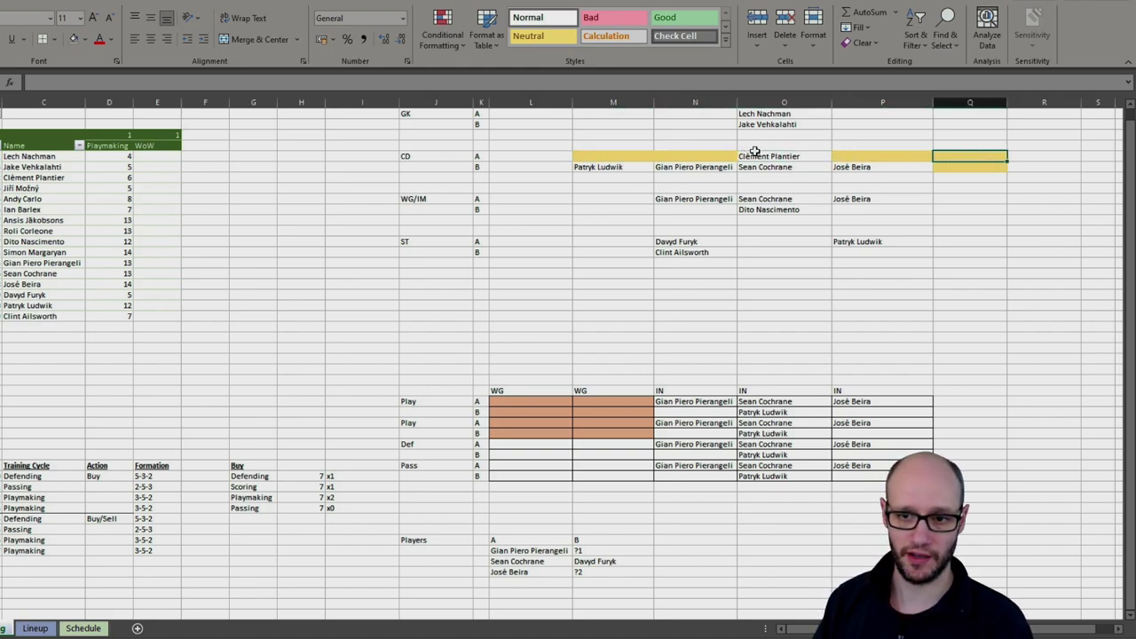
pyautogui.click(754, 155)
pyautogui.click(882, 281)
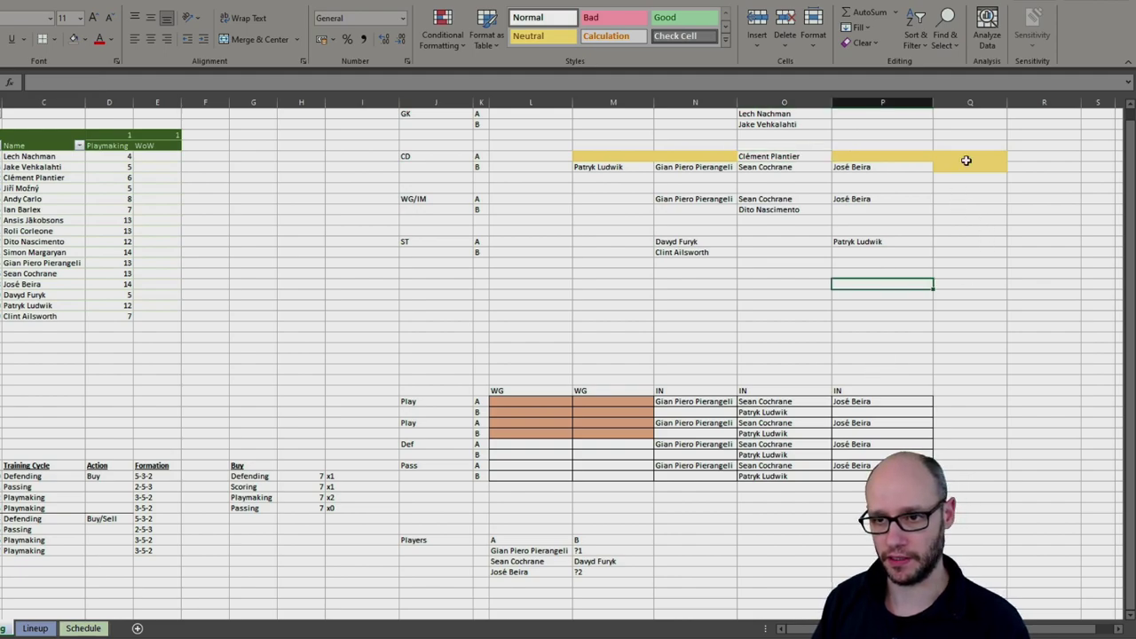
pyautogui.moveTo(970, 170); pyautogui.dragTo(632, 161)
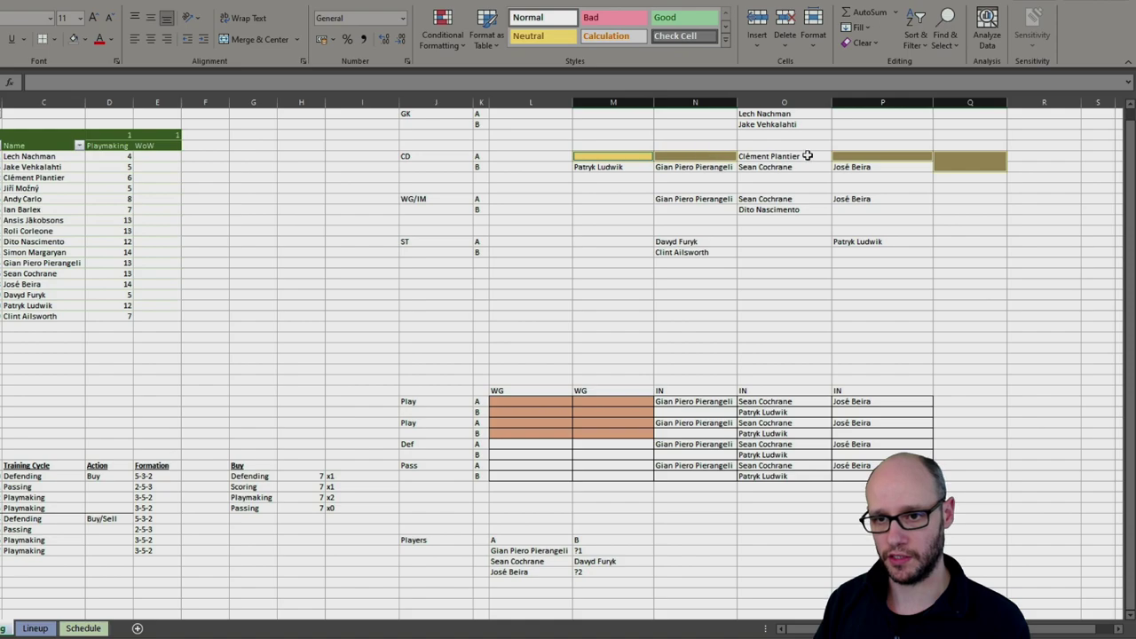
pyautogui.click(1003, 284)
pyautogui.click(717, 317)
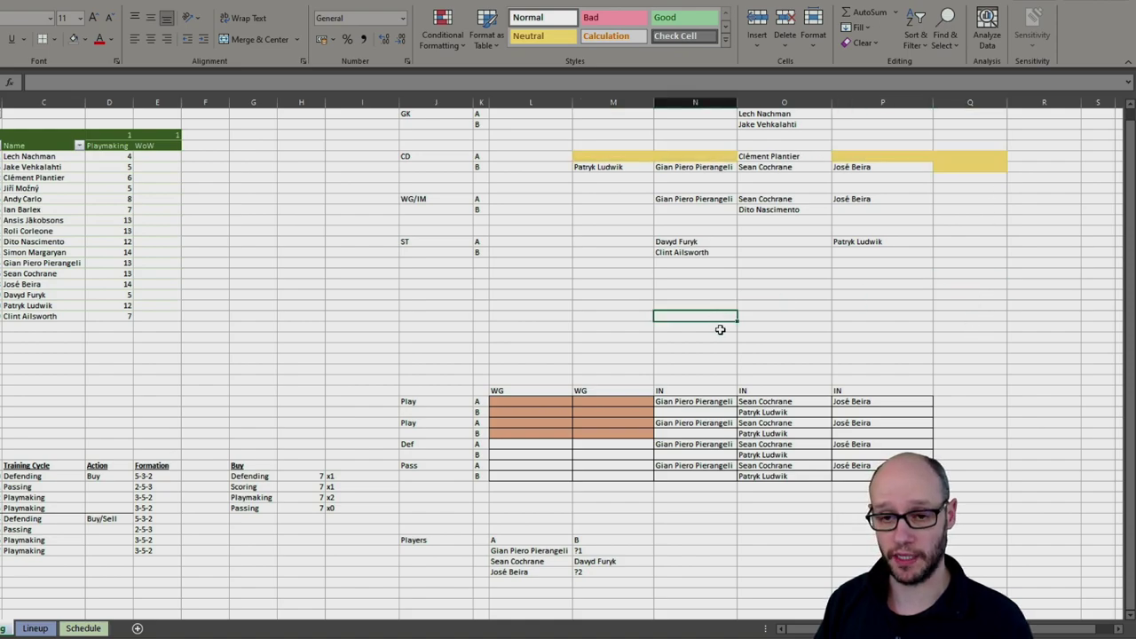
# Review the players in the ST rows, and highlight the Team sheet row of the forward with shirt number 9
pyautogui.hotkey('ctrl', 'pageup')
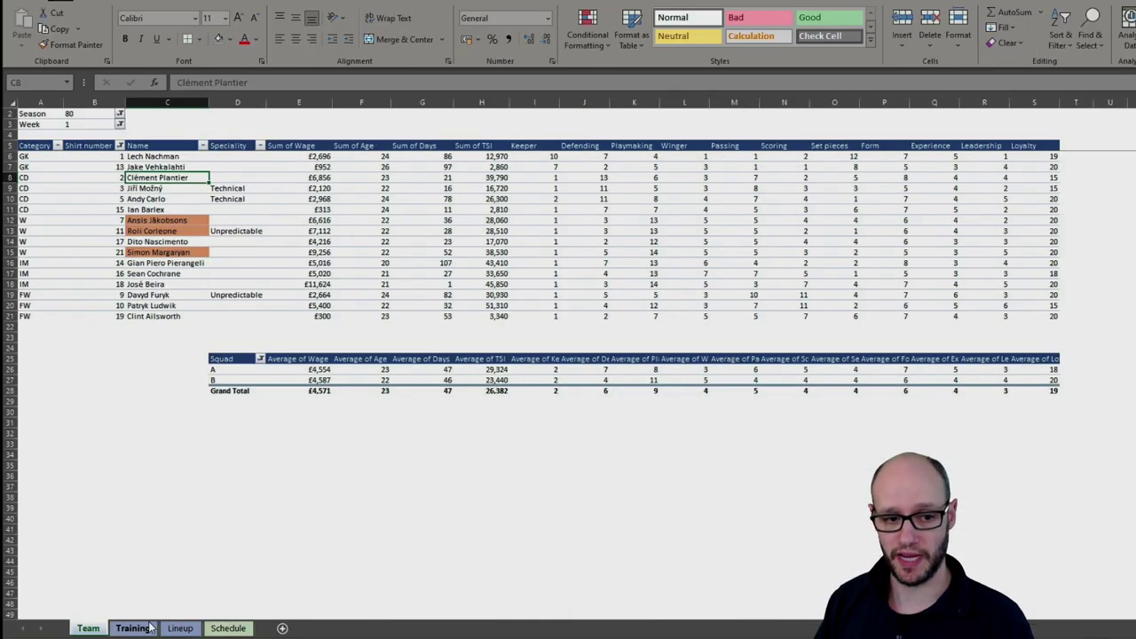
pyautogui.click(149, 627)
pyautogui.click(1074, 284)
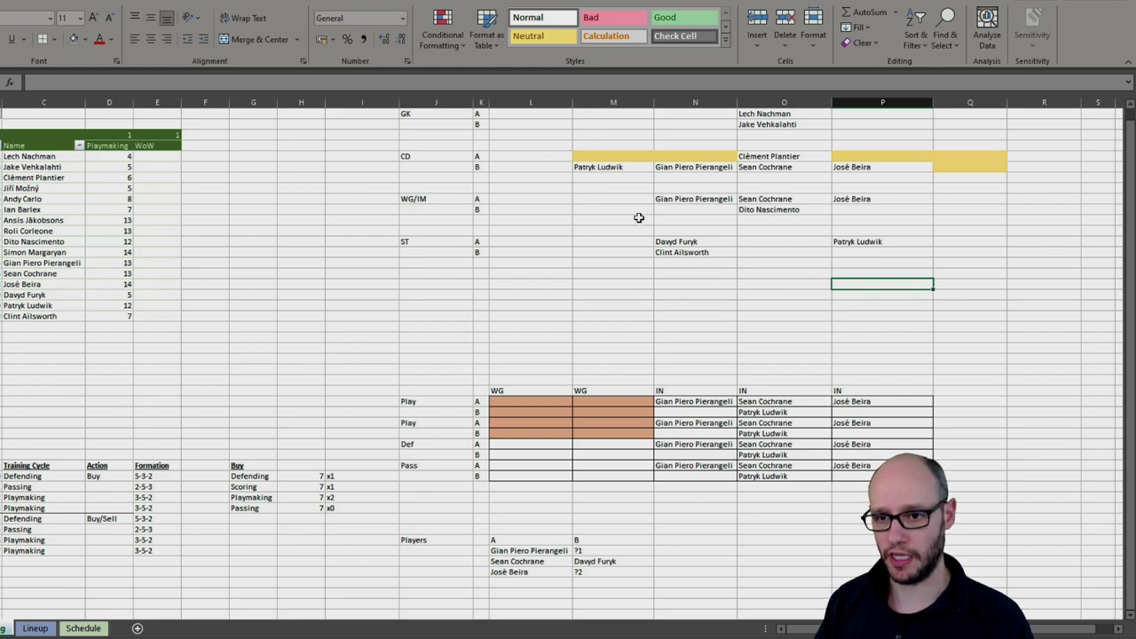
pyautogui.click(862, 240)
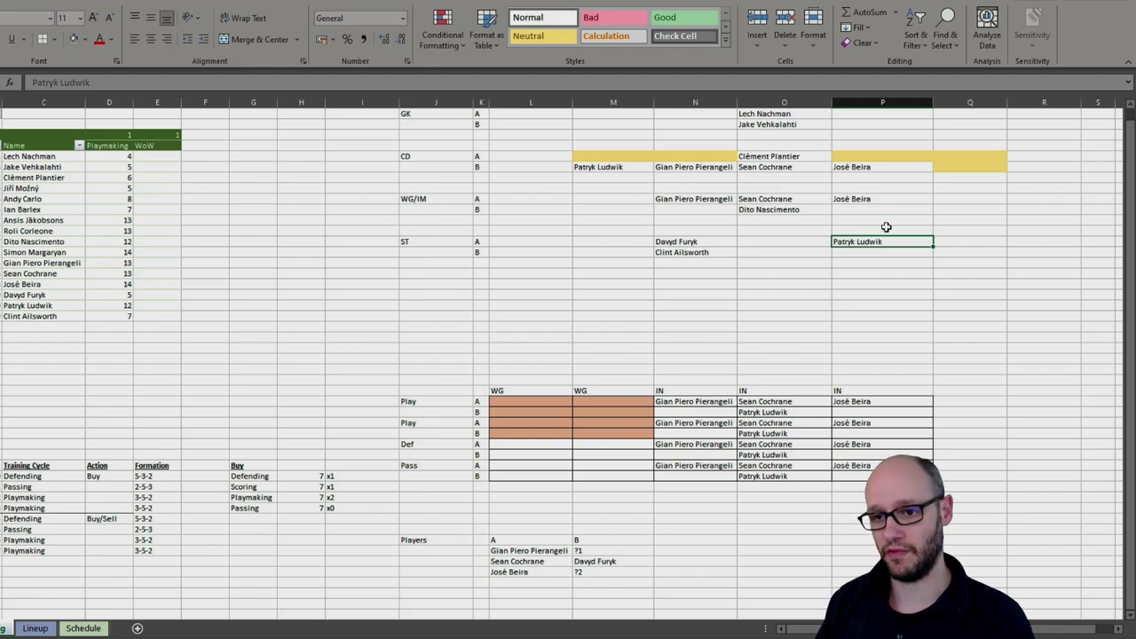
pyautogui.moveTo(679, 242); pyautogui.dragTo(684, 251)
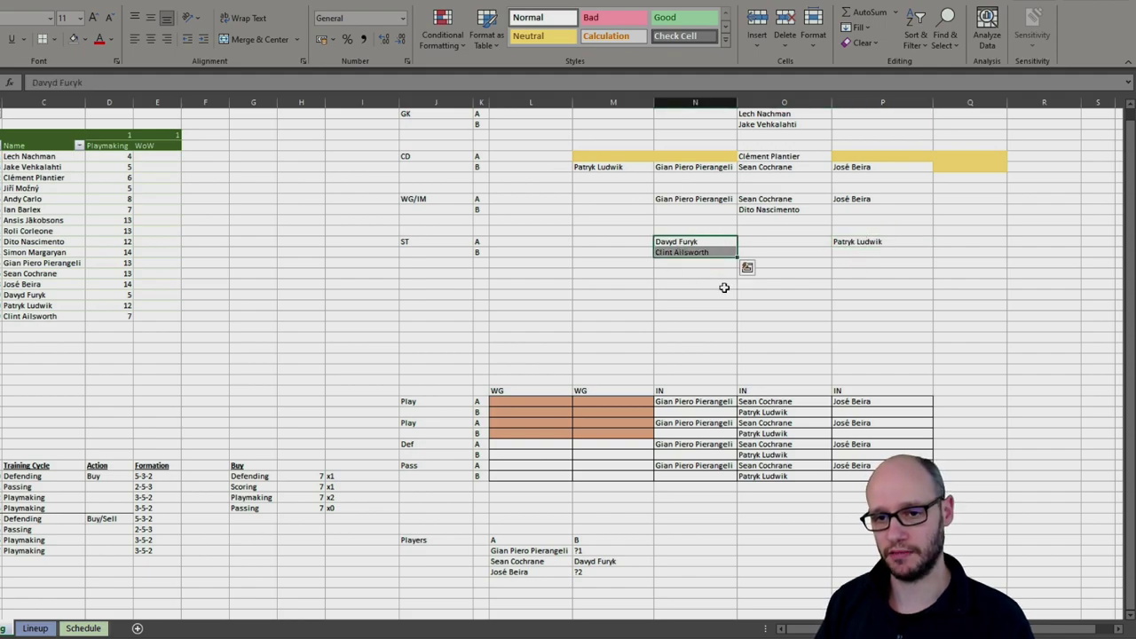
pyautogui.click(697, 243)
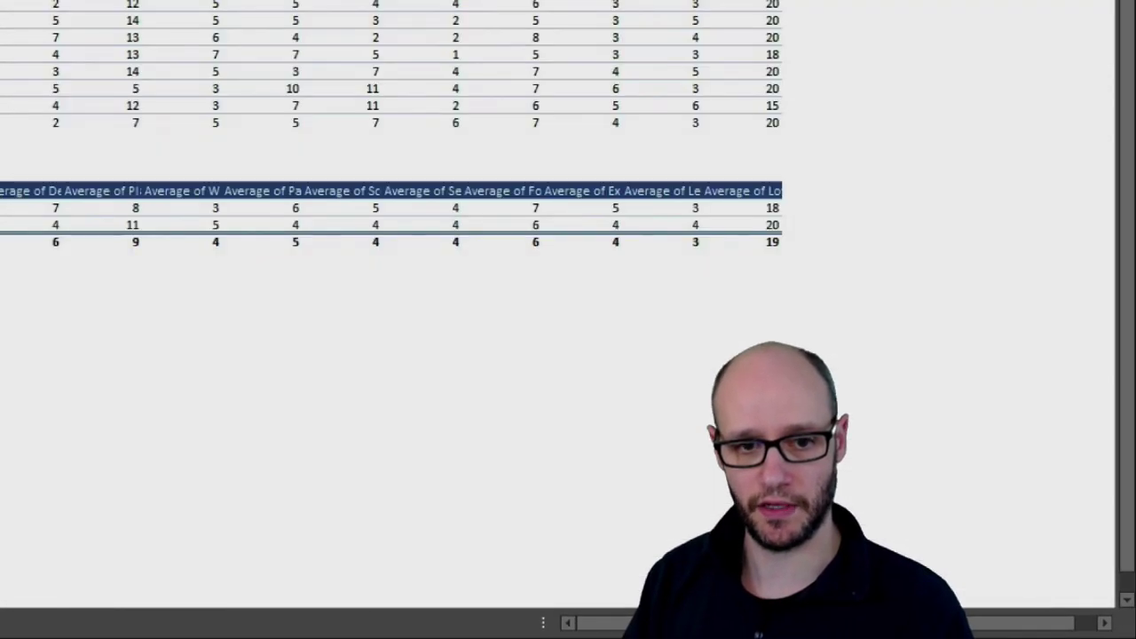
pyautogui.hotkey('shift', 'space')
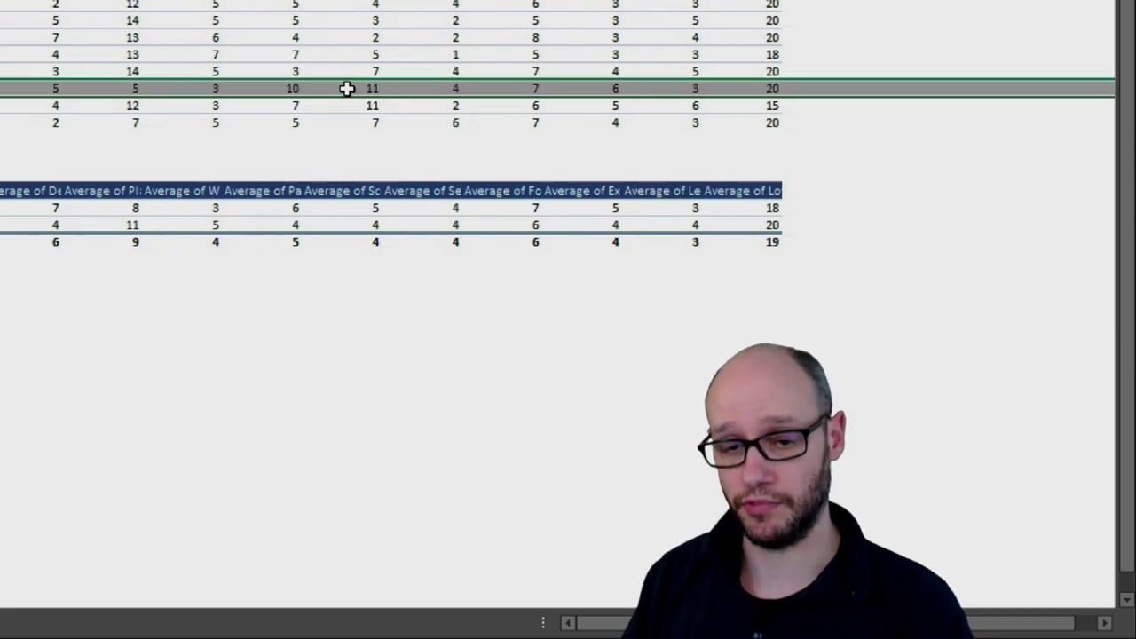
# Examine the orange-filled W players on the Team sheet, checking shirt 21's age and days and the Playmaking values of all three
pyautogui.click(81, 340)
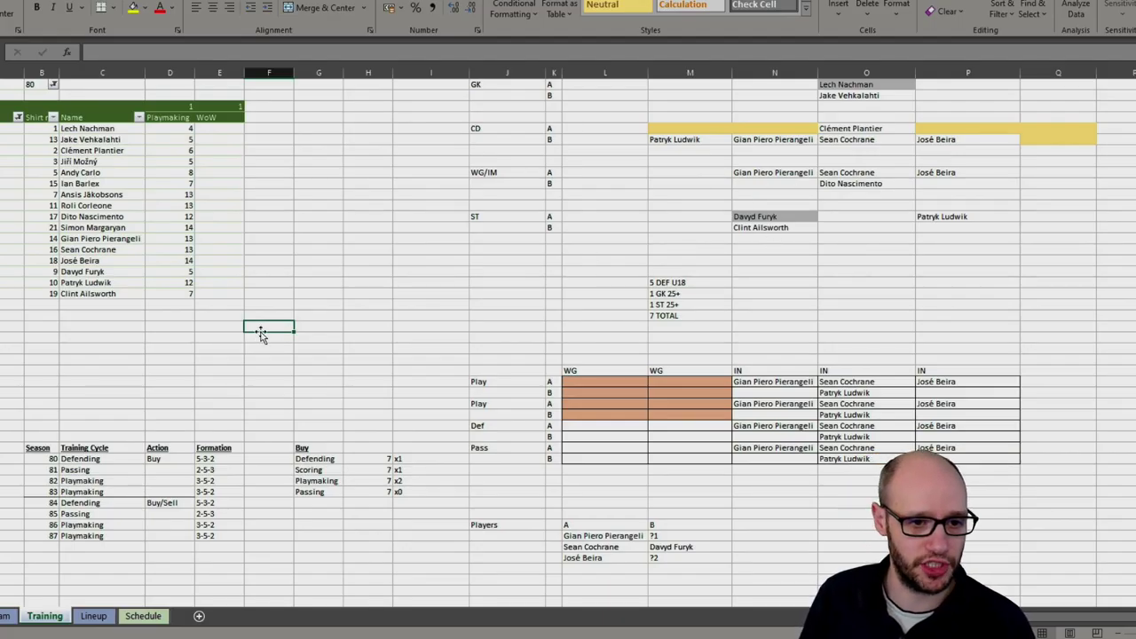
pyautogui.hotkey('ctrl', 'pageup')
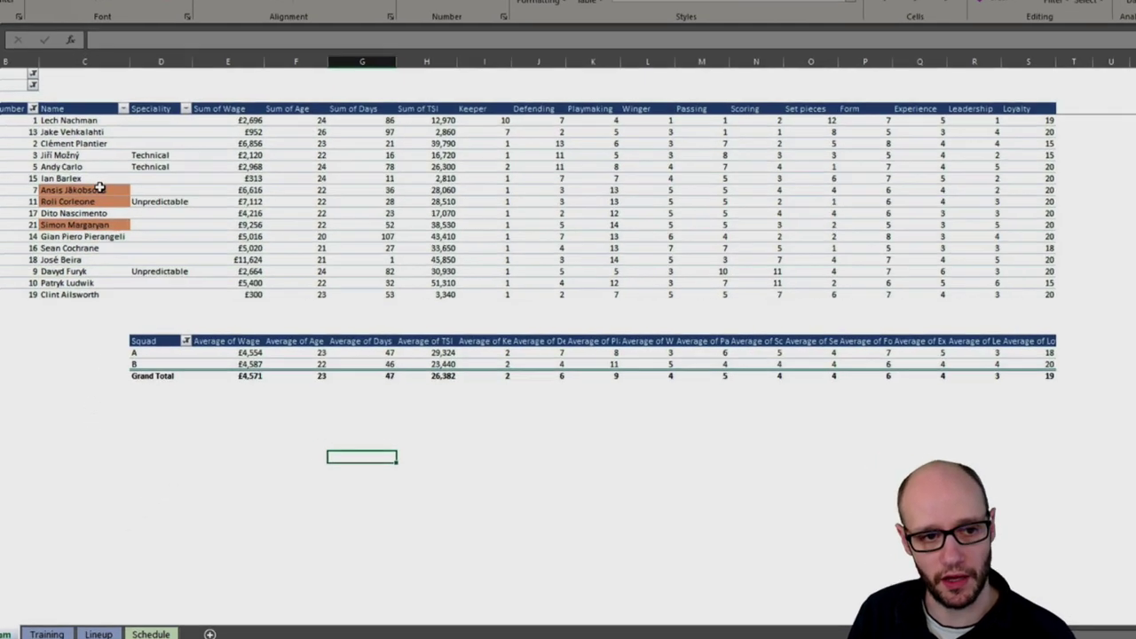
pyautogui.click(99, 195)
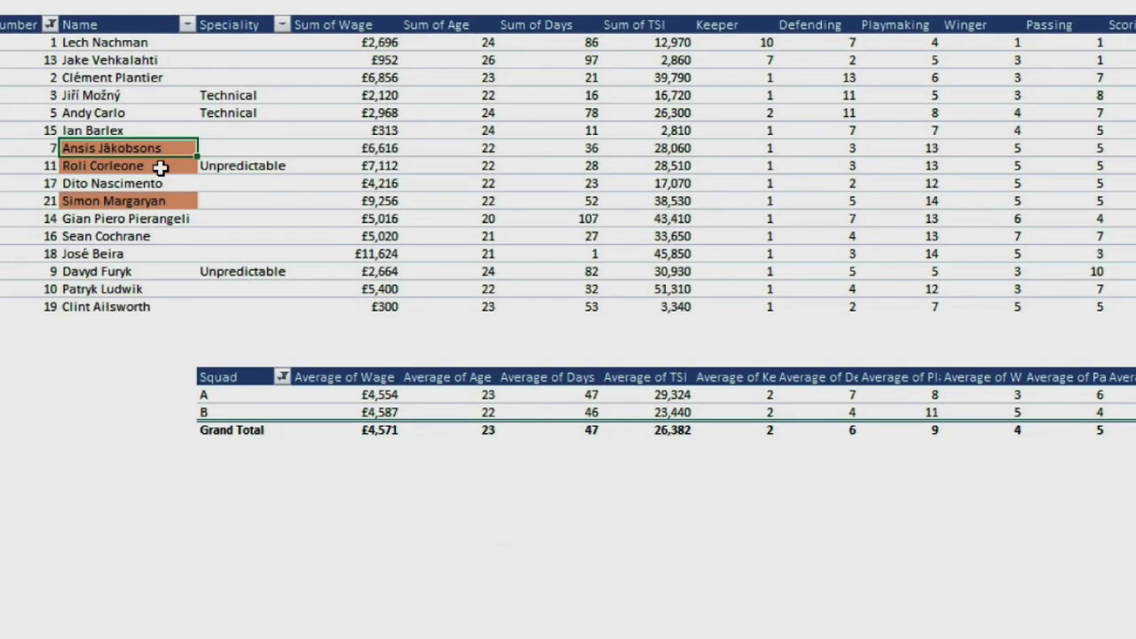
pyautogui.click(164, 200)
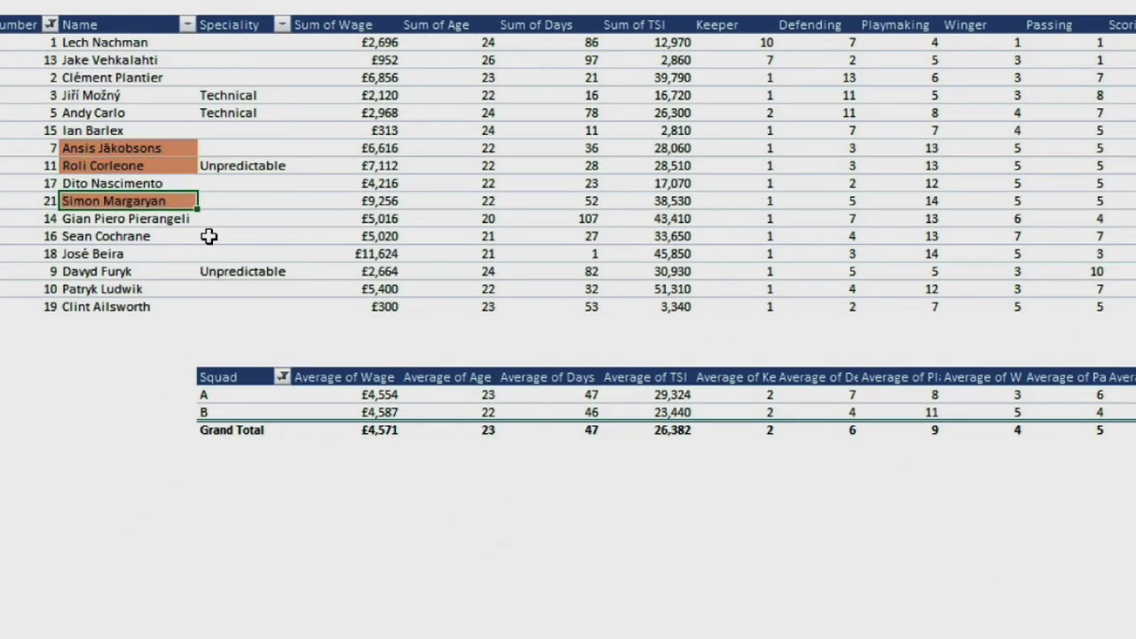
pyautogui.moveTo(152, 149); pyautogui.dragTo(89, 166)
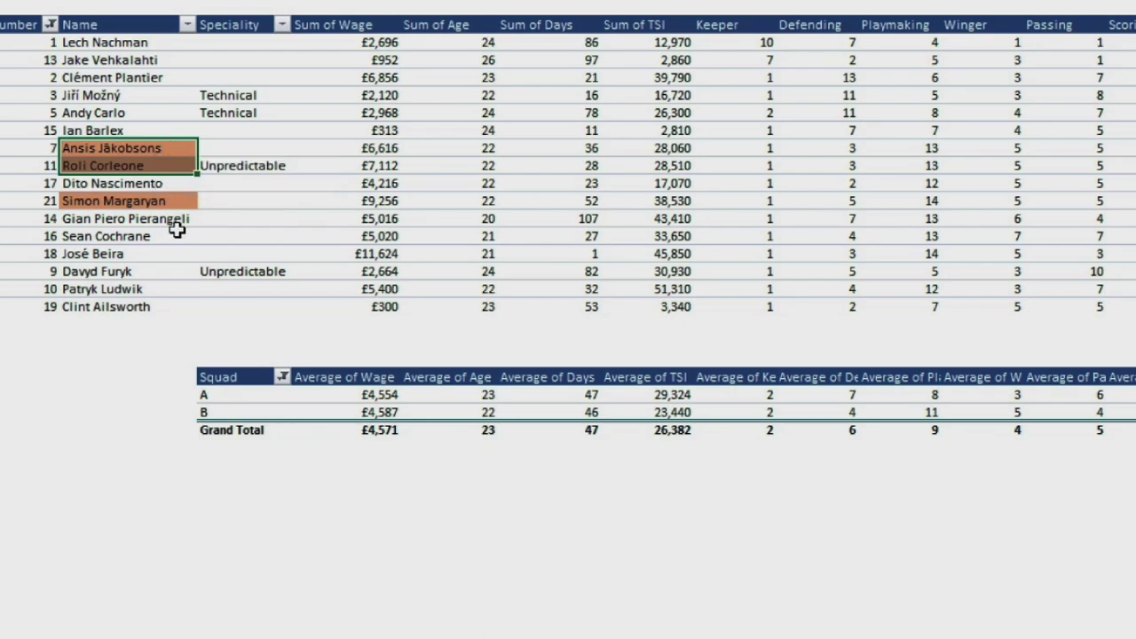
pyautogui.click(151, 202)
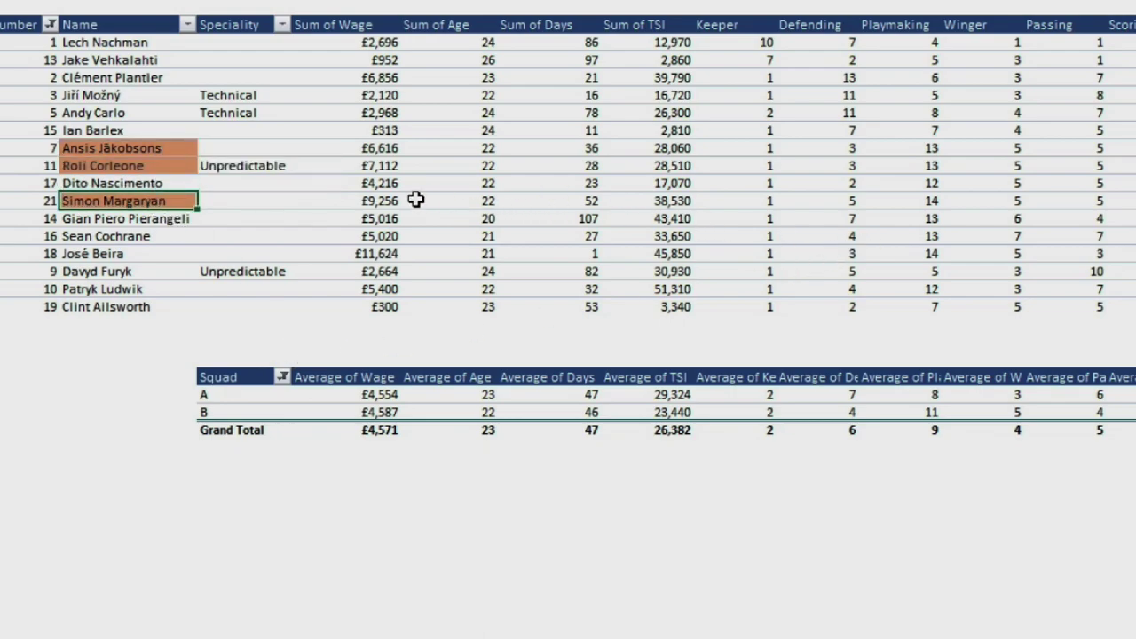
pyautogui.moveTo(468, 201); pyautogui.dragTo(596, 200)
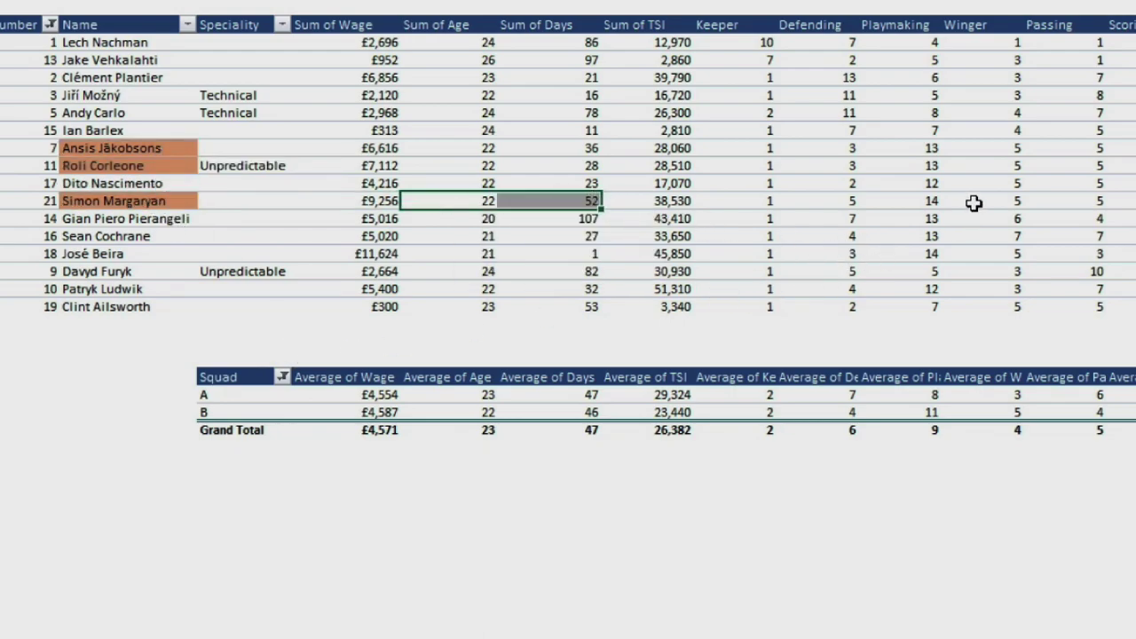
pyautogui.click(933, 200)
pyautogui.moveTo(931, 149); pyautogui.dragTo(931, 165)
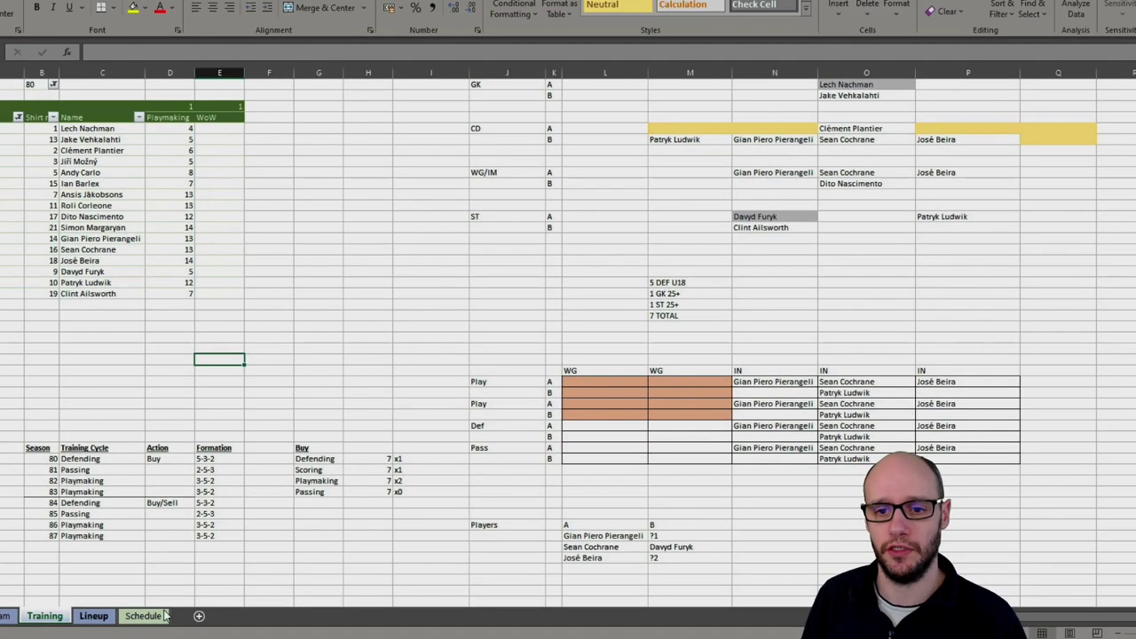
# Review the yellow open slots on both sides of the CD A player on the Training sheet
pyautogui.click(683, 129)
pyautogui.moveTo(940, 128); pyautogui.dragTo(1053, 129)
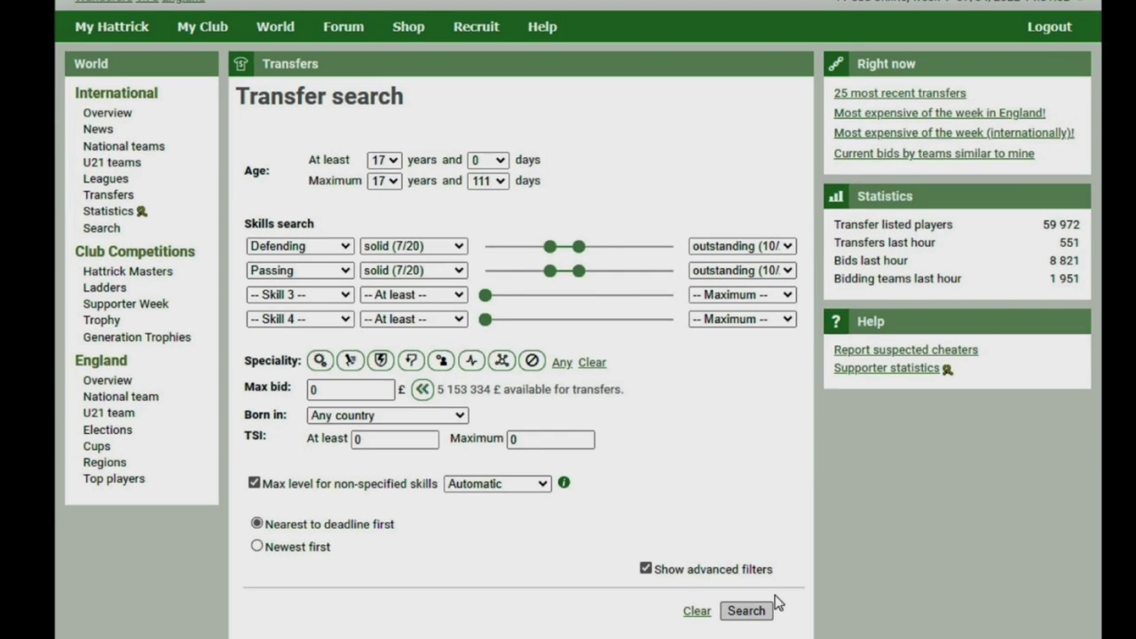
# Search Hattrick transfers for players aged 17 years 0–111 days with Defending and Passing from solid (7) to outstanding (10), and review speciality and prices
pyautogui.click(776, 638)
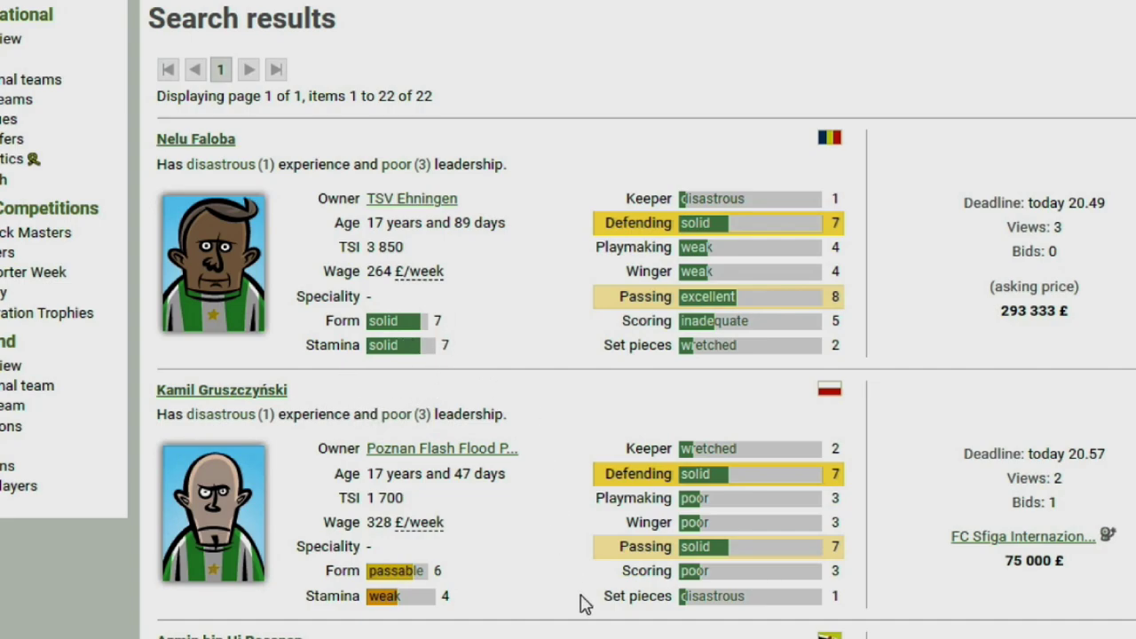
pyautogui.scroll(-3, 582, 297)
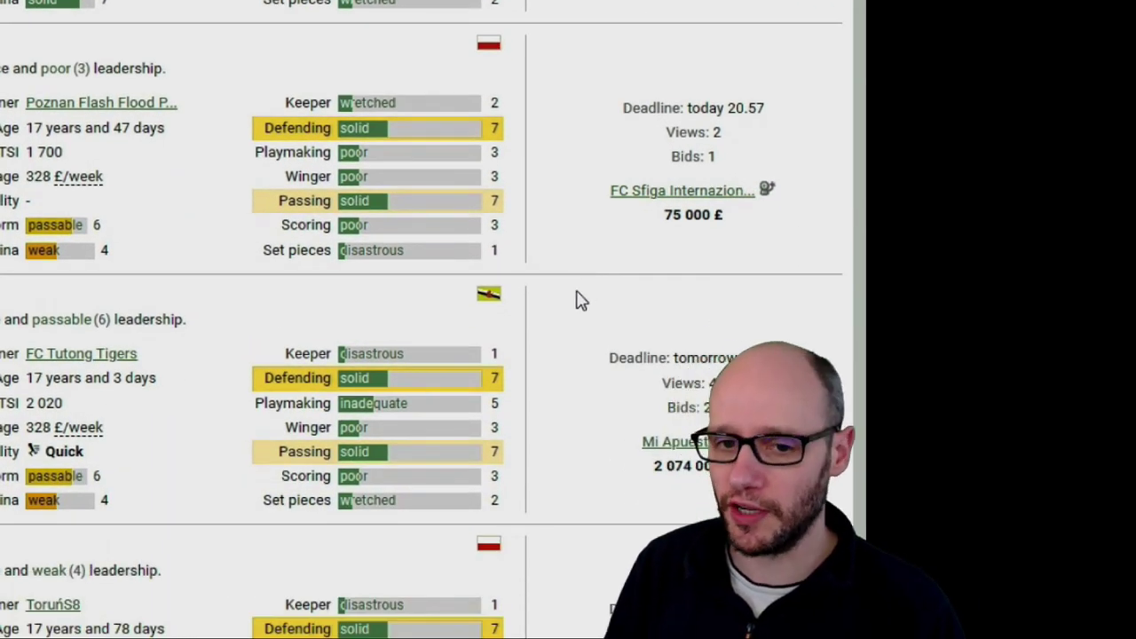
pyautogui.scroll(-5, 581, 320)
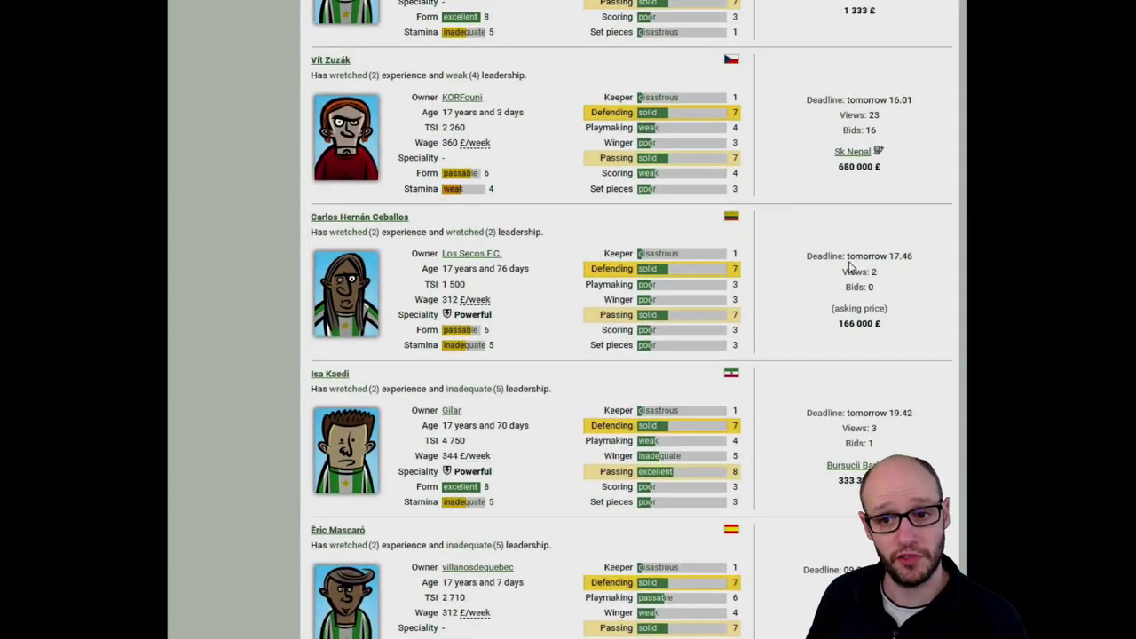
pyautogui.doubleClick(470, 315)
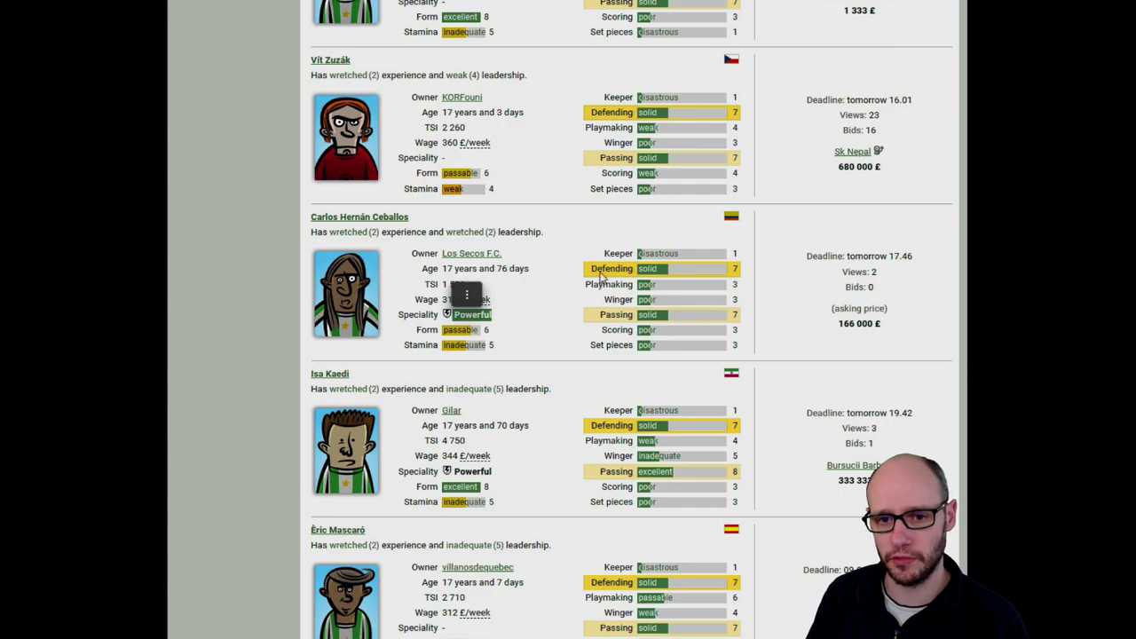
pyautogui.scroll(-5, 761, 327)
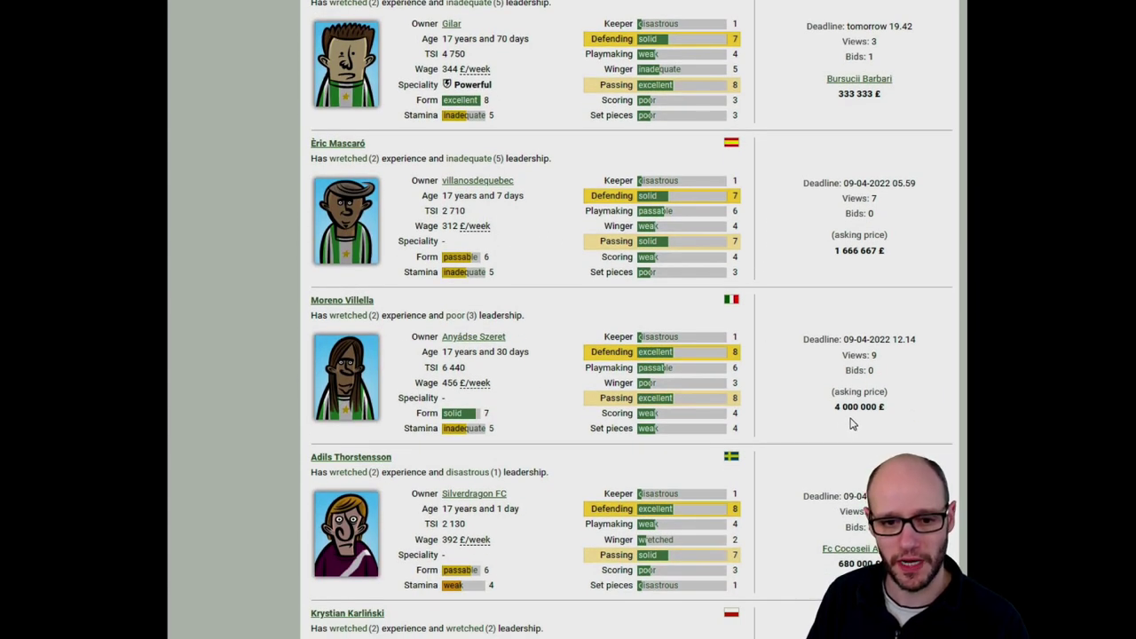
pyautogui.scroll(10, 865, 404)
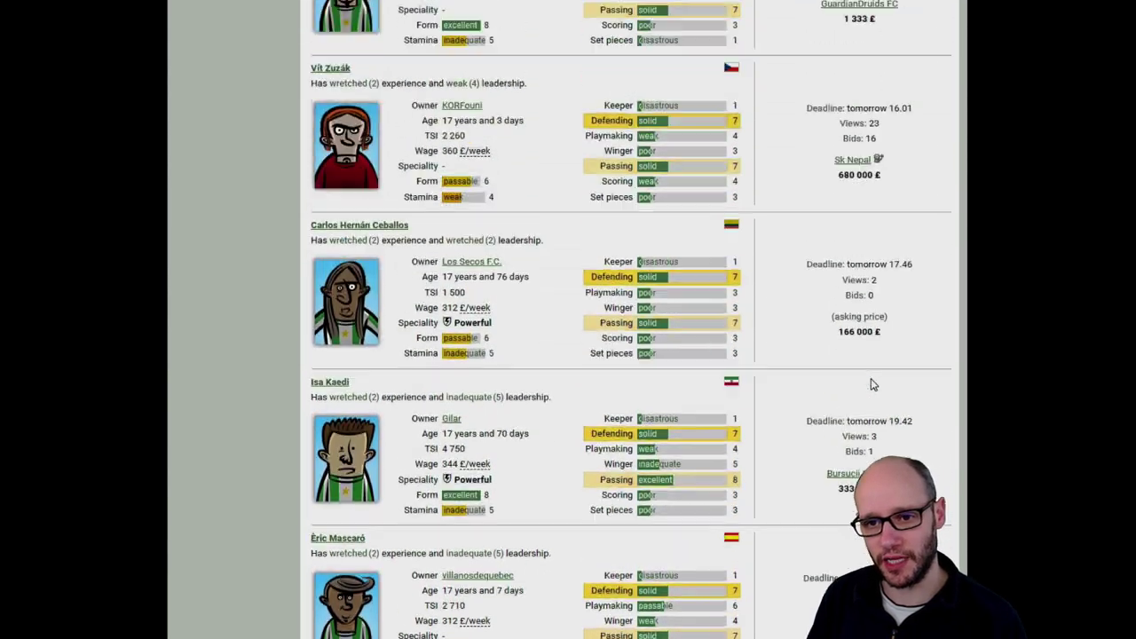